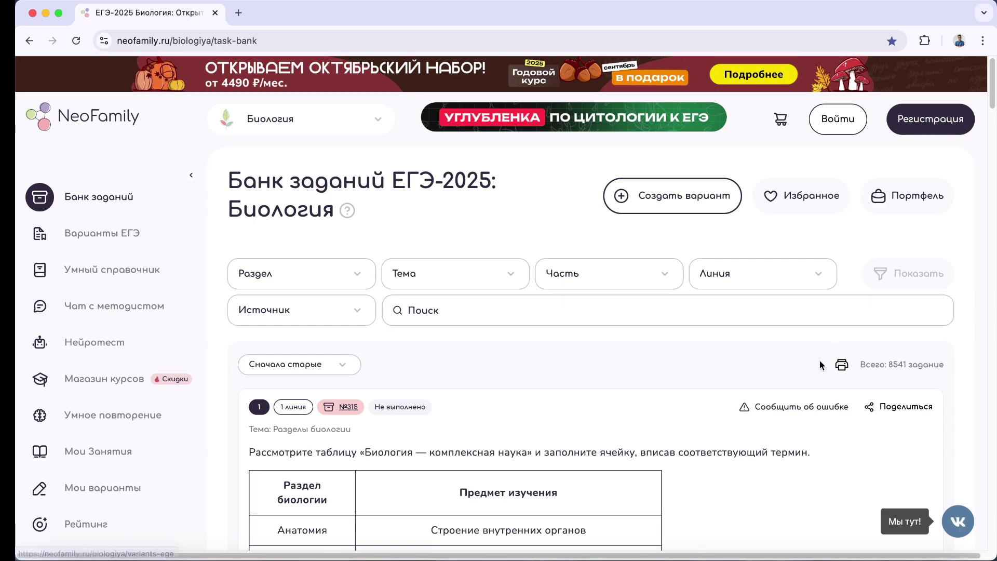
Look through the first tasks in the biology task bank and the solution option of the first task.
scroll(642, 353, down, 4)
scroll(643, 355, down, 5)
scroll(643, 358, up, 5)
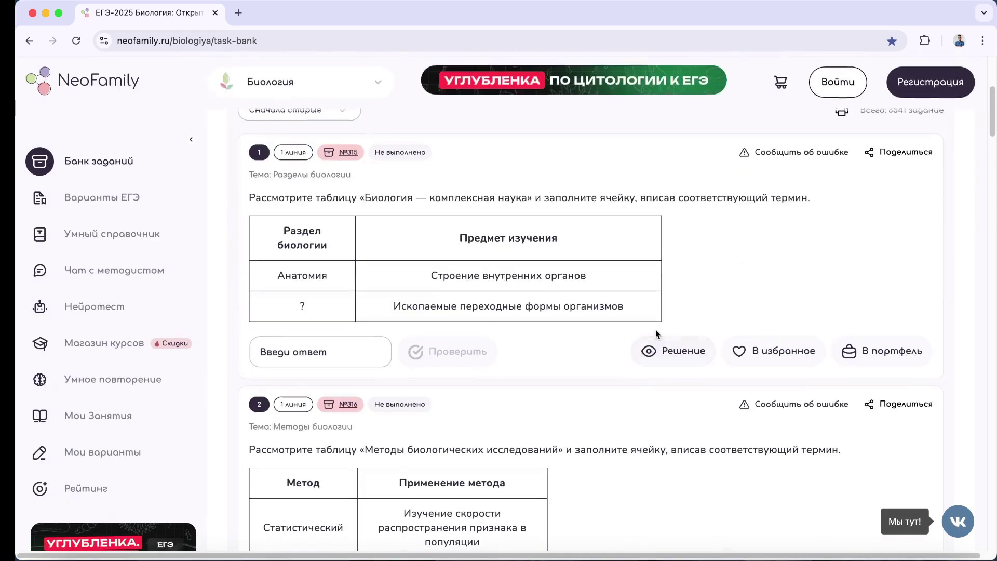
click(652, 344)
scroll(653, 350, up, 5)
Open the article on proteins (Белки) in the Биохимия section of Умный справочник and skim its beginning.
click(130, 273)
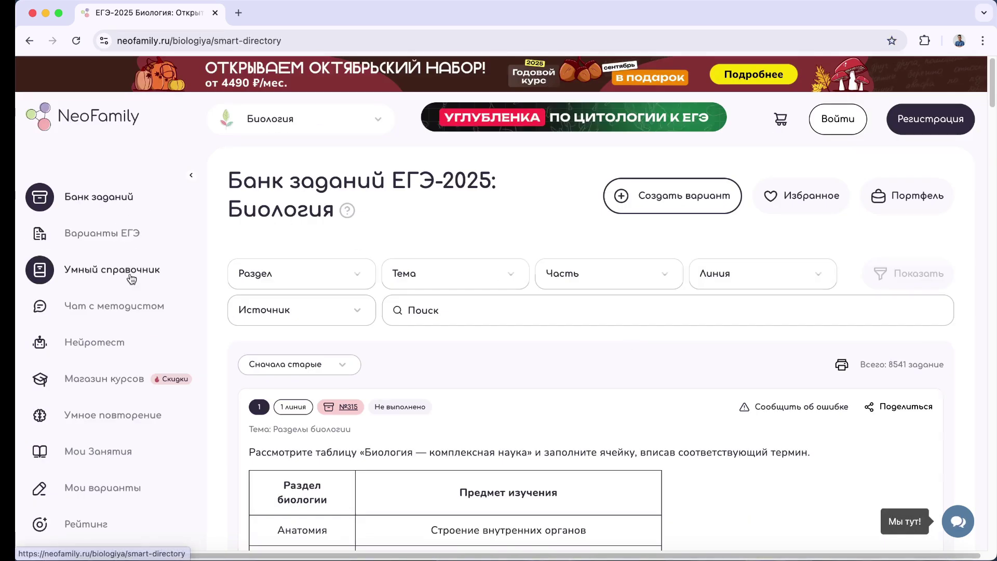
click(296, 340)
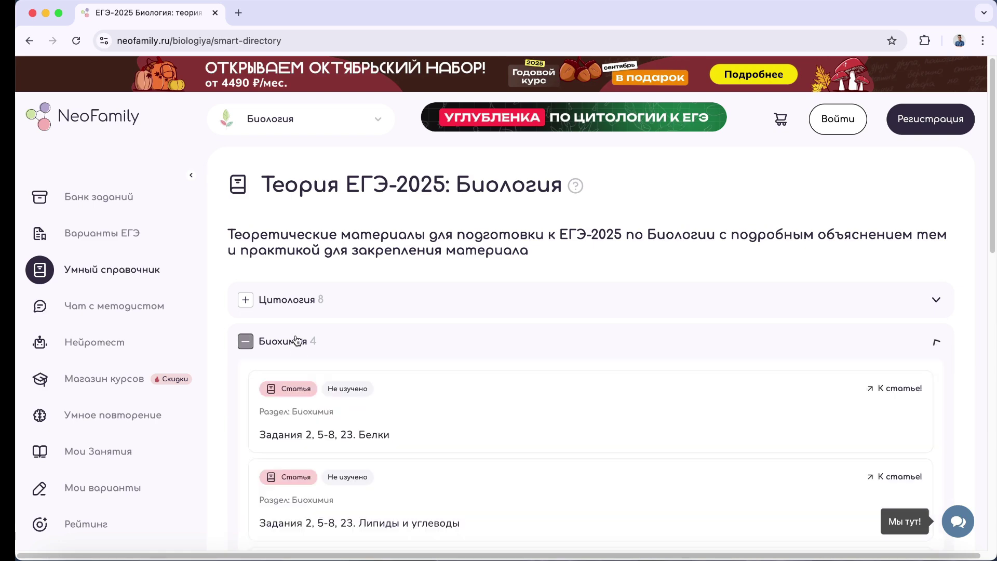
click(319, 412)
scroll(319, 412, down, 6)
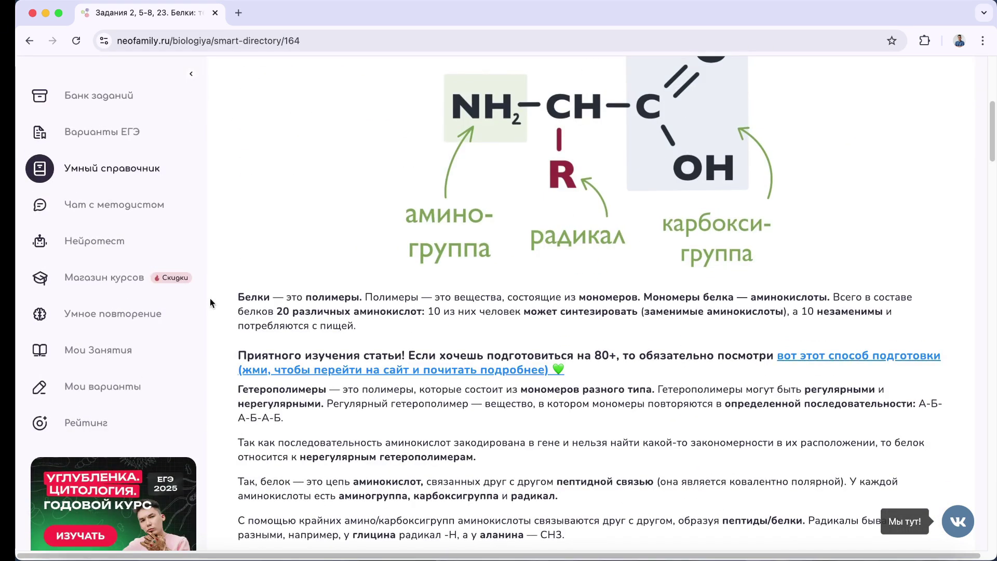
Open Демоверсия ЕГЭ-2025 from the Демоверсии group of Варианты ЕГЭ and look through its tasks.
click(142, 145)
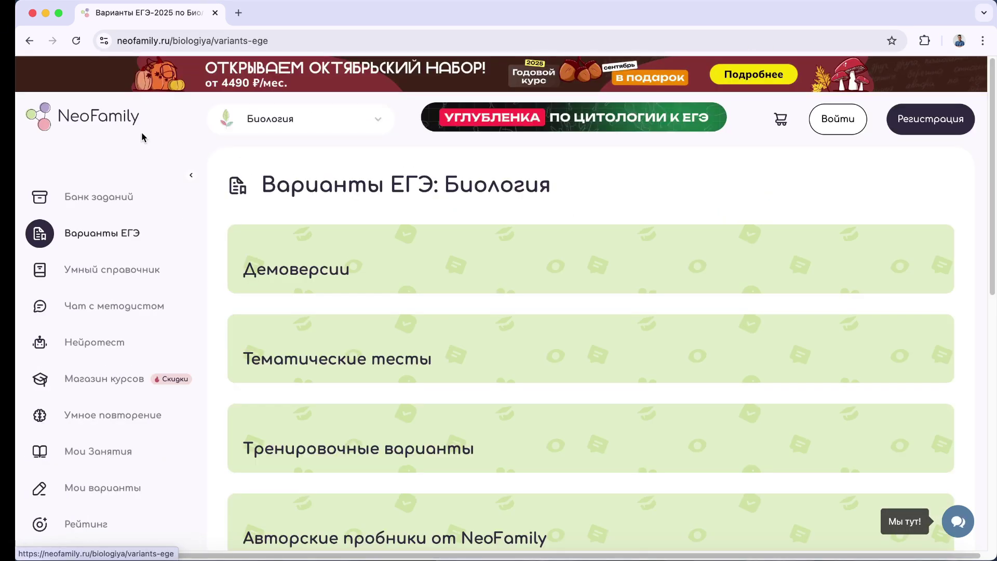
click(436, 256)
click(436, 277)
scroll(457, 345, down, 7)
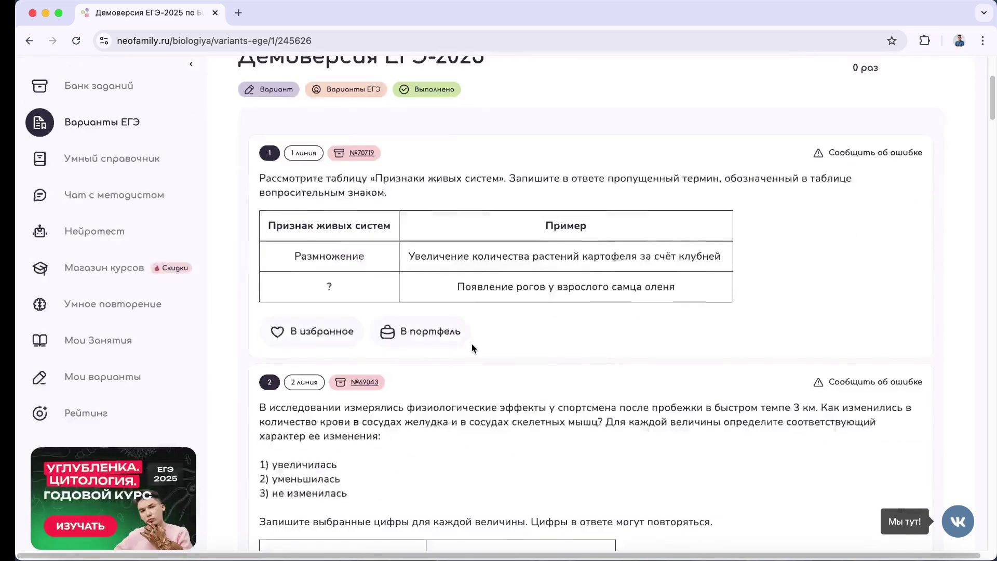
scroll(472, 345, down, 4)
scroll(472, 344, up, 10)
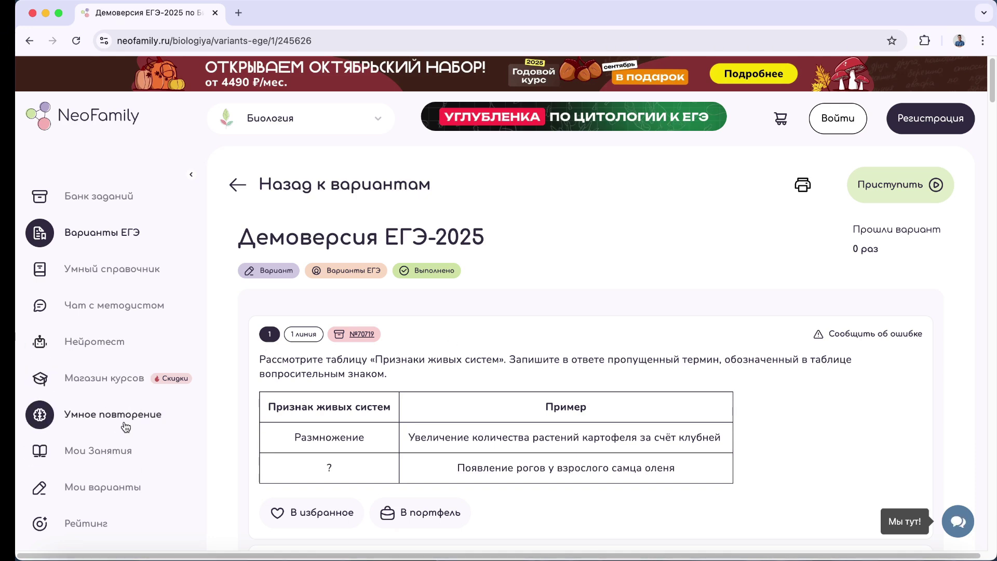
Return to the biology task bank and open the account registration form.
click(129, 201)
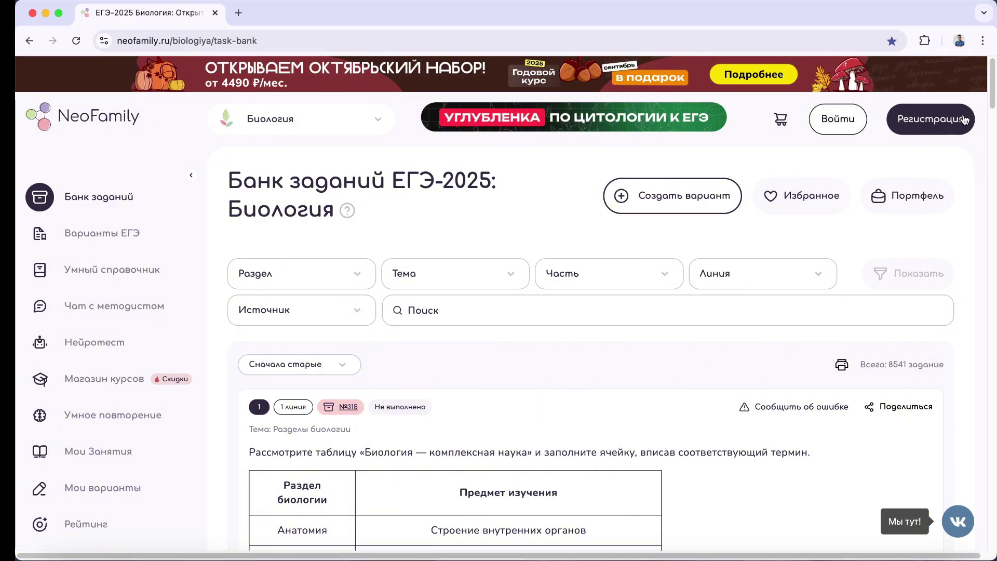
click(947, 124)
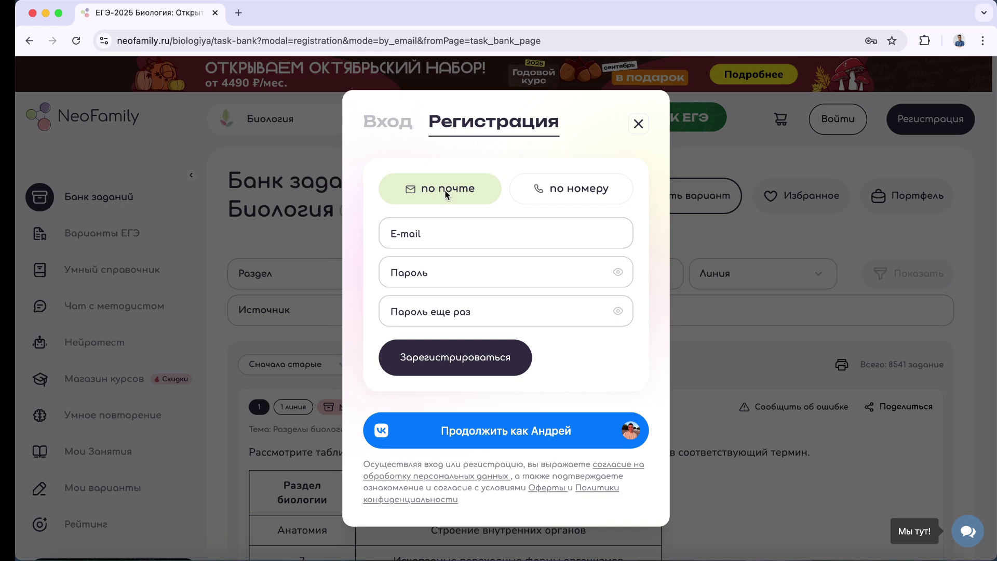
Examine the registration form's fields for signing up by e-mail and by phone number.
click(432, 238)
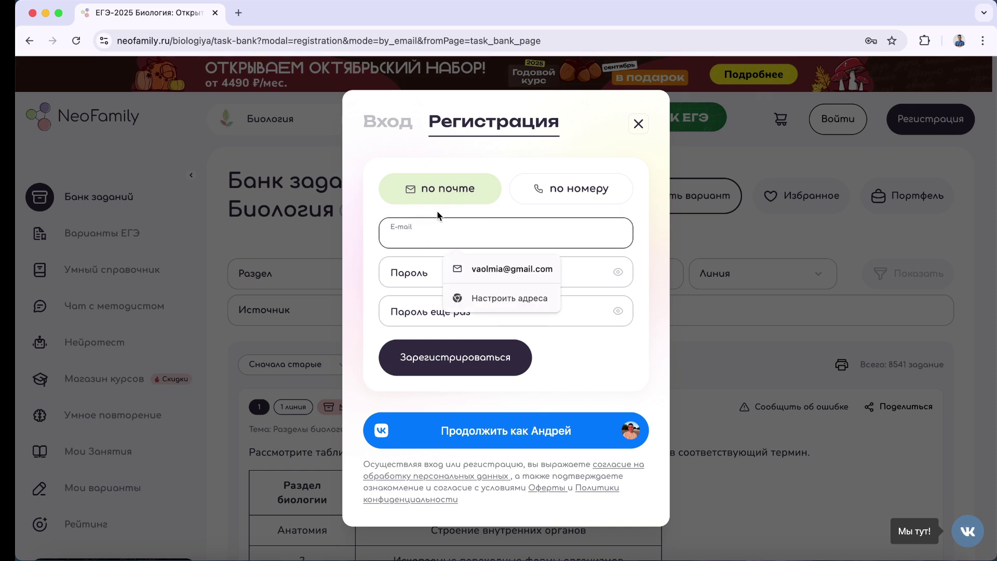
click(438, 273)
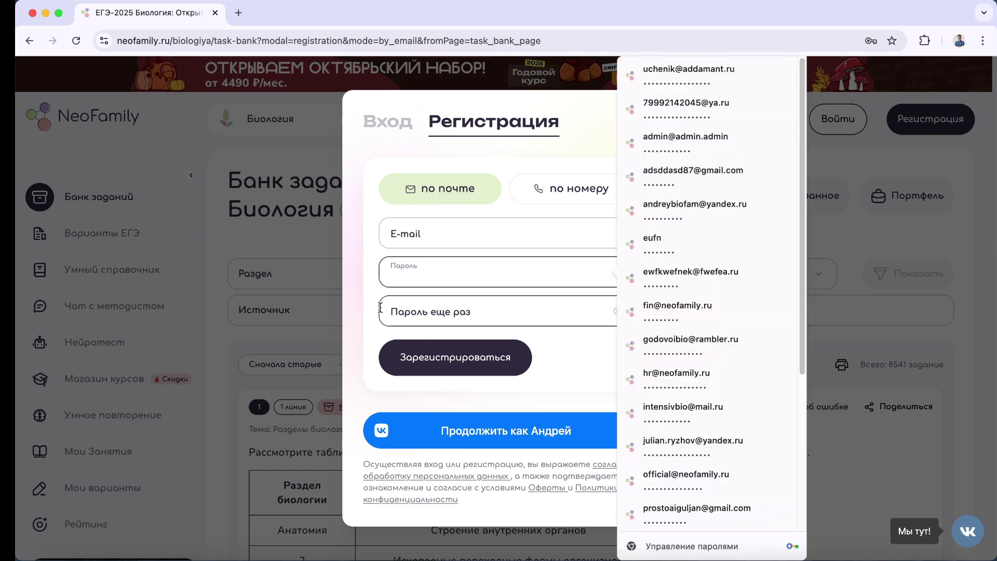
click(380, 311)
click(366, 325)
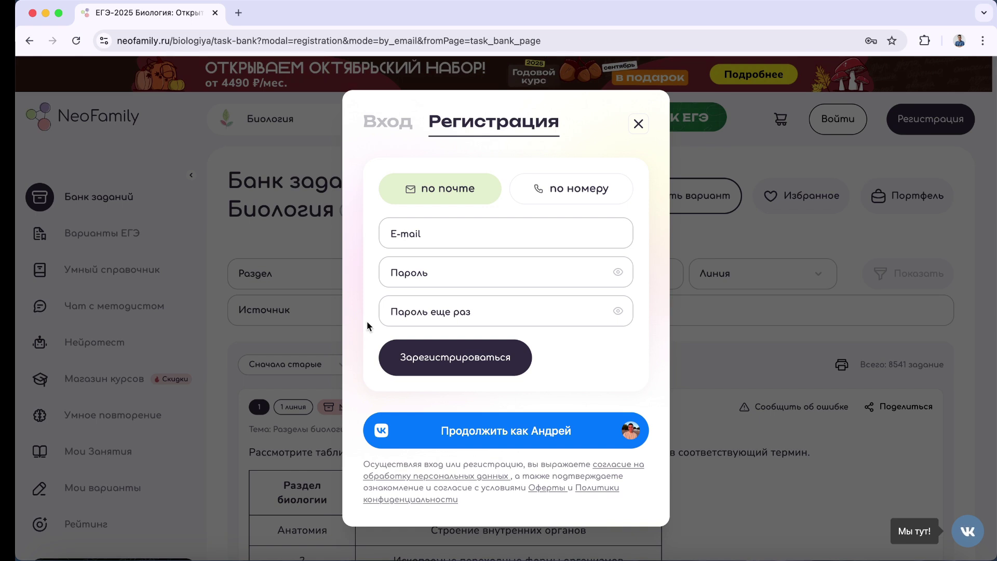
click(581, 193)
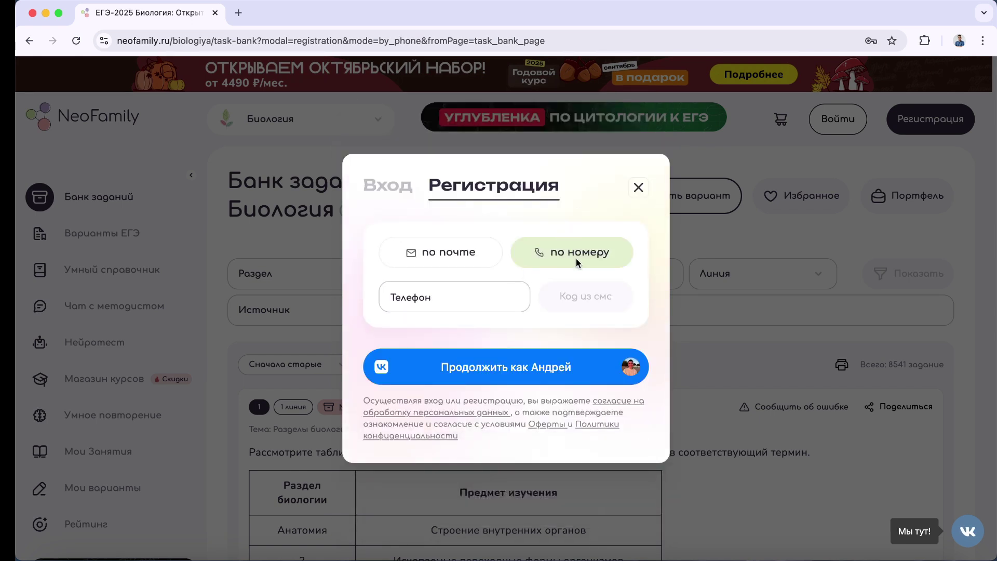
click(470, 296)
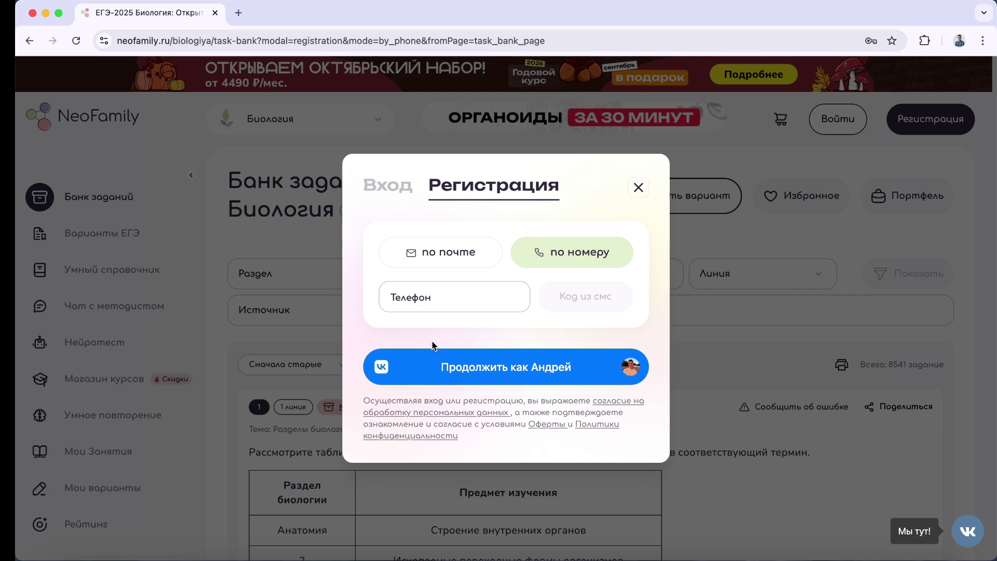
Register through the linked VK account to reach the first step of the account settings.
click(496, 367)
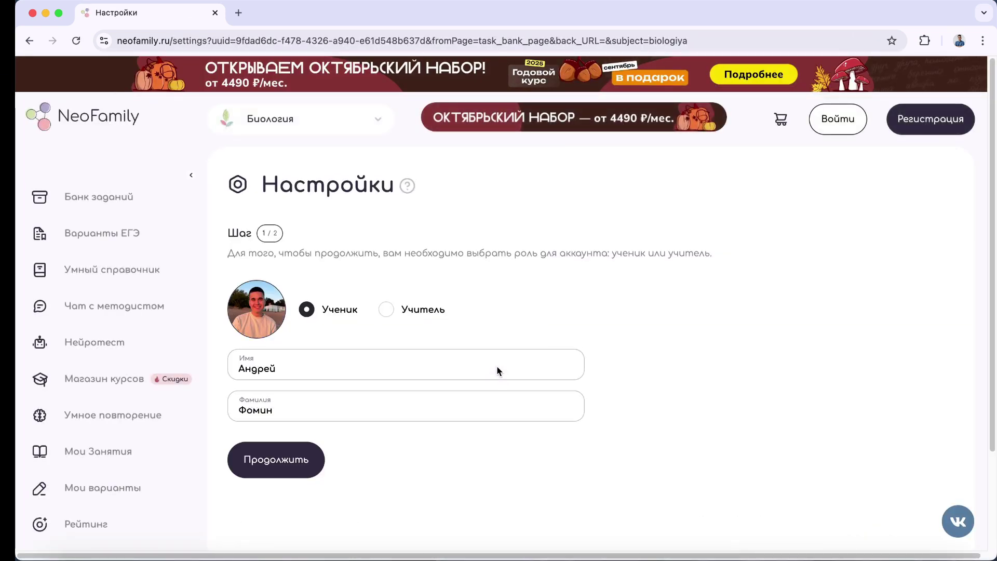
scroll(507, 345, down, 2)
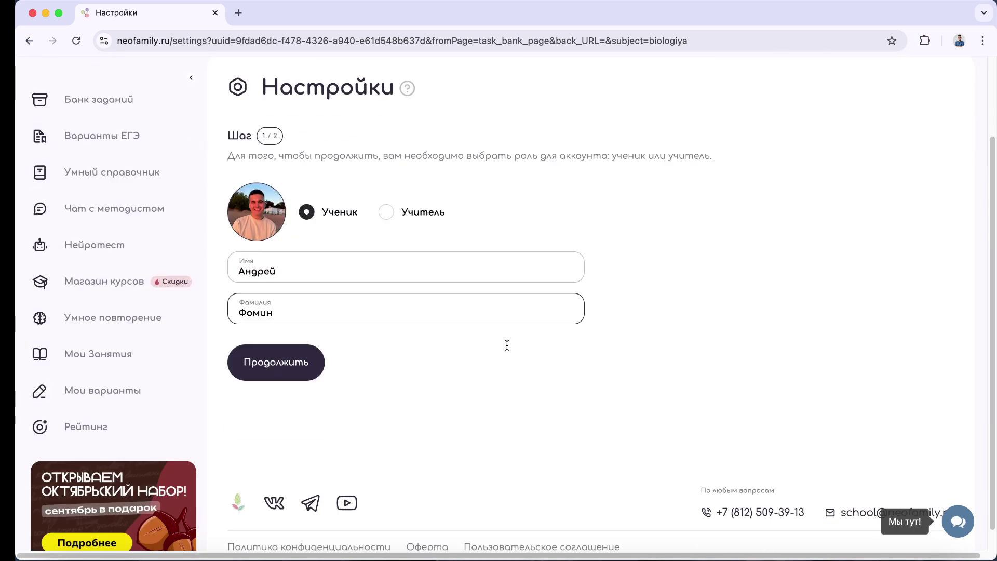
scroll(506, 344, up, 2)
Check the profile photo and the first name and surname fields in the first settings step.
mouse_move(272, 323)
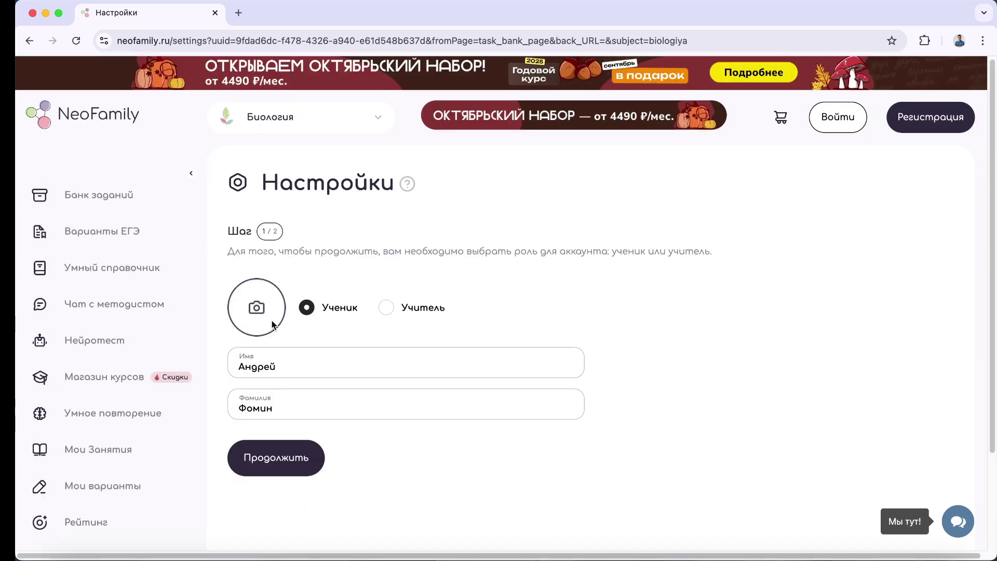
click(263, 367)
double_click(257, 366)
click(304, 407)
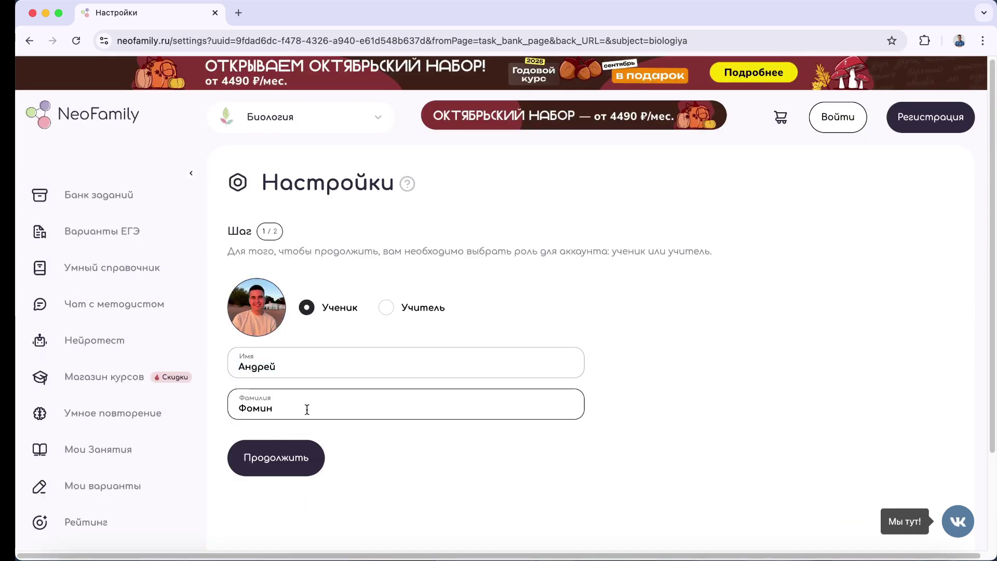
Choose the student role (Ученик) for the account and continue to the second settings step.
click(310, 308)
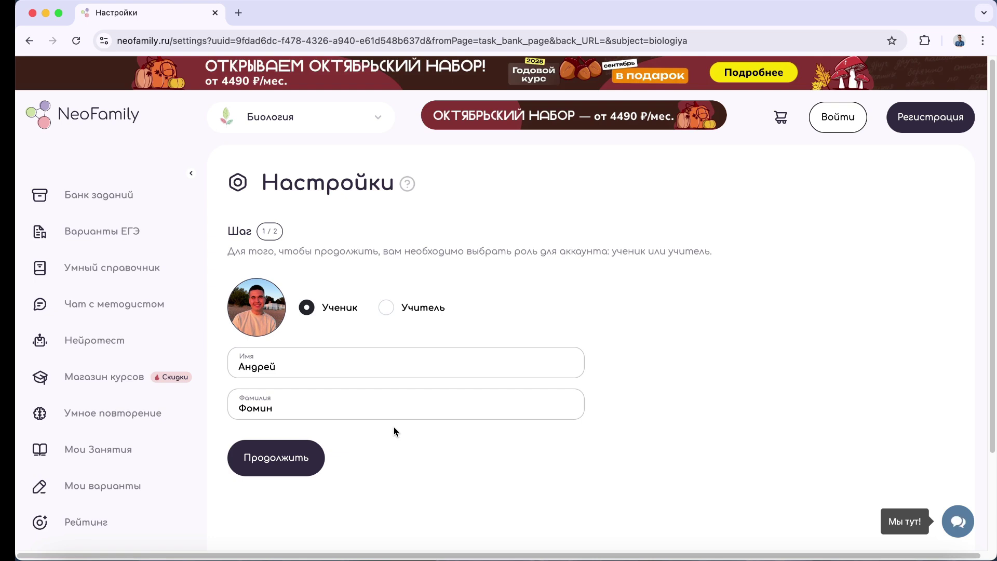
click(388, 307)
click(338, 307)
click(332, 357)
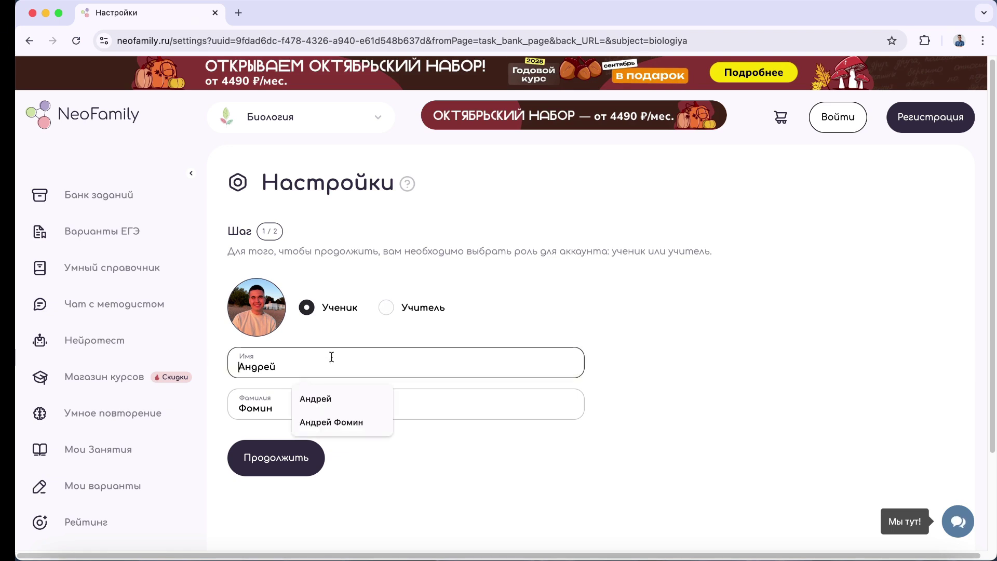
click(507, 415)
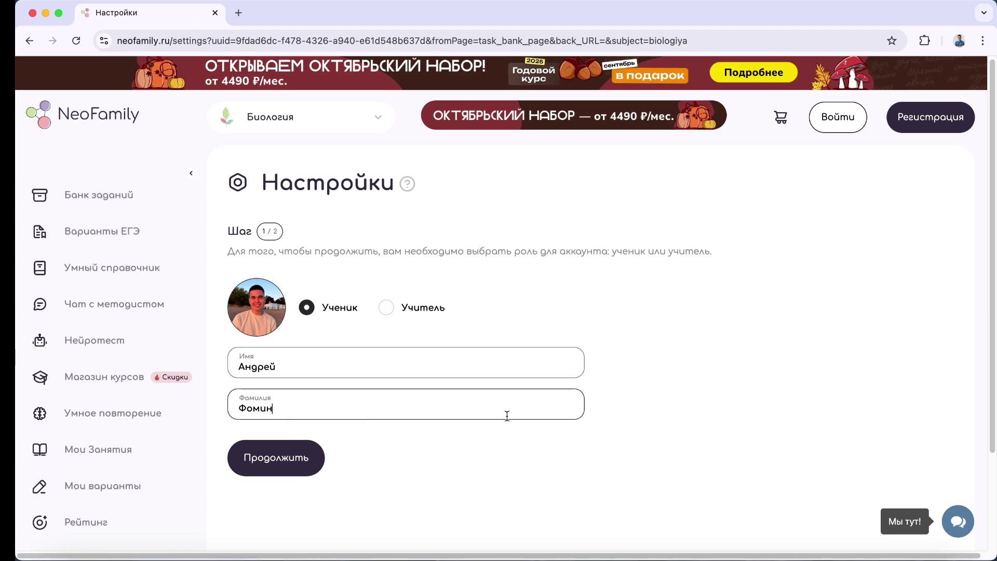
click(761, 396)
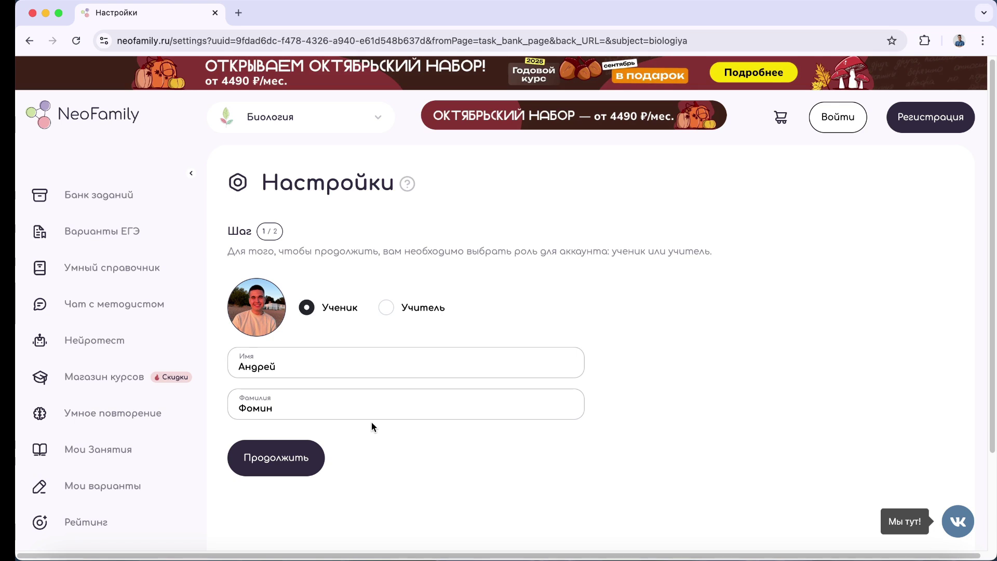
mouse_move(248, 329)
click(271, 458)
scroll(496, 405, down, 5)
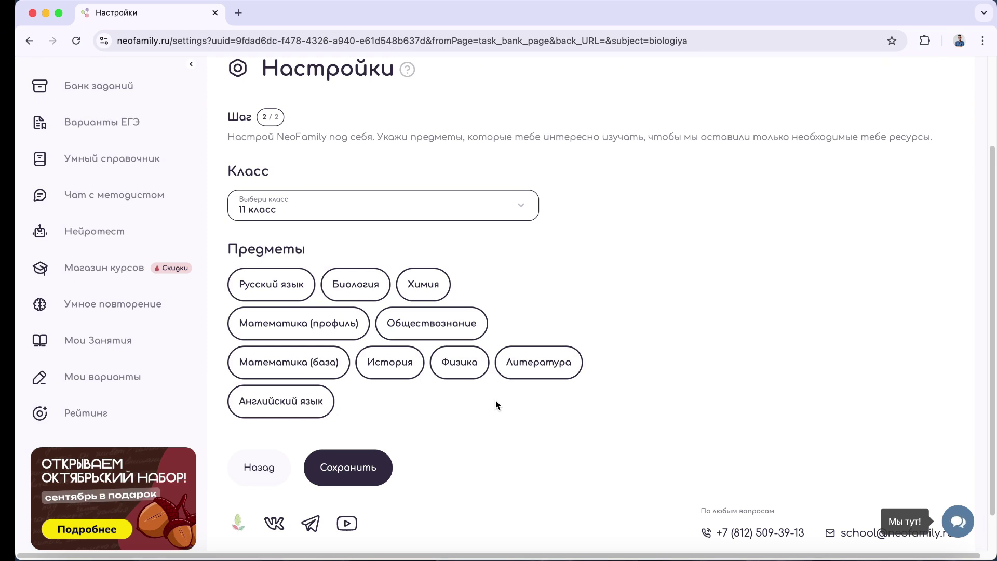
Review the class options, keep 11 класс, and select Биология as the subject.
click(388, 218)
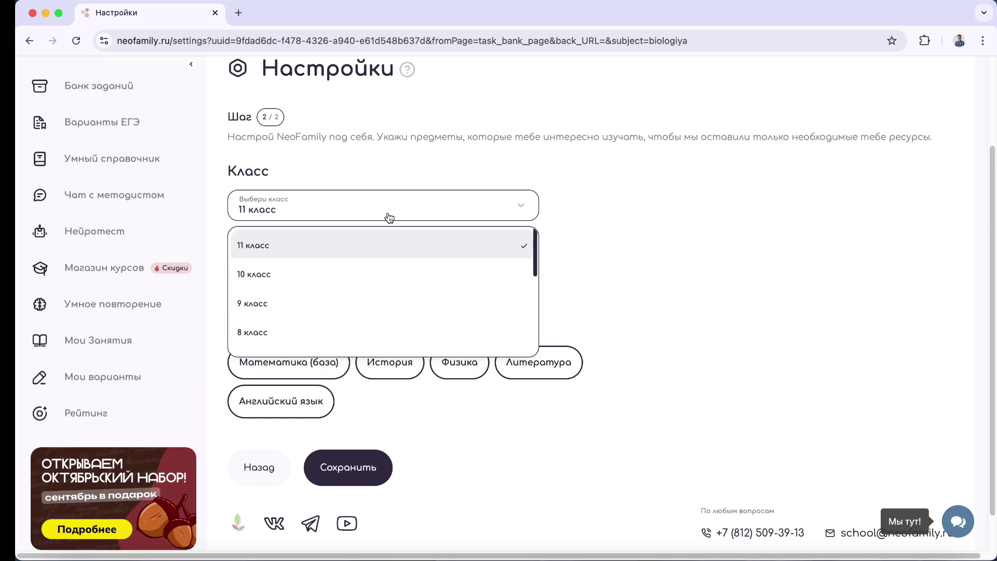
scroll(435, 276, down, 2)
click(614, 282)
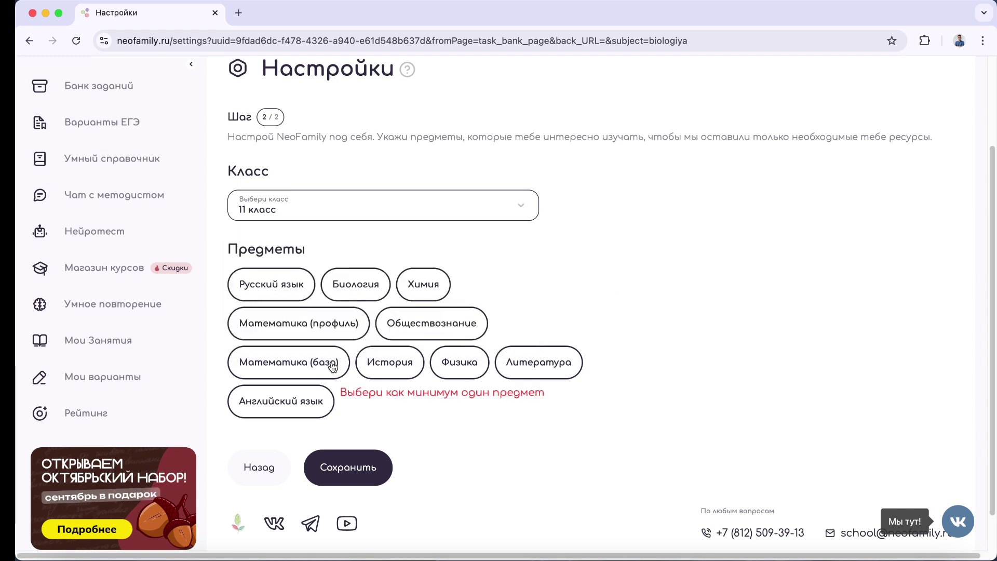
click(370, 296)
click(349, 214)
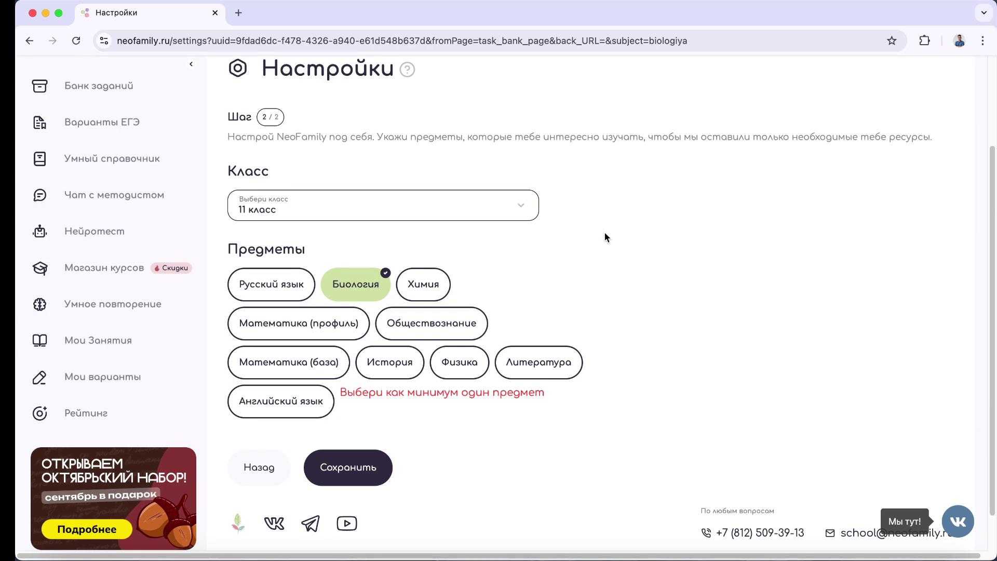
scroll(605, 232, up, 1)
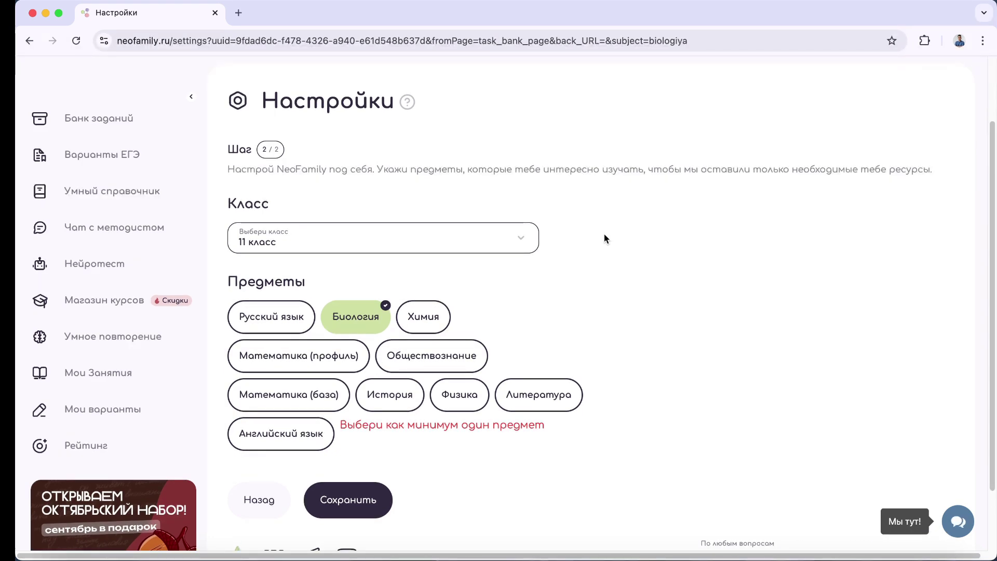
Go back to the role choice, switch to Учитель, and open the teacher version of the subjects step.
click(291, 505)
click(387, 225)
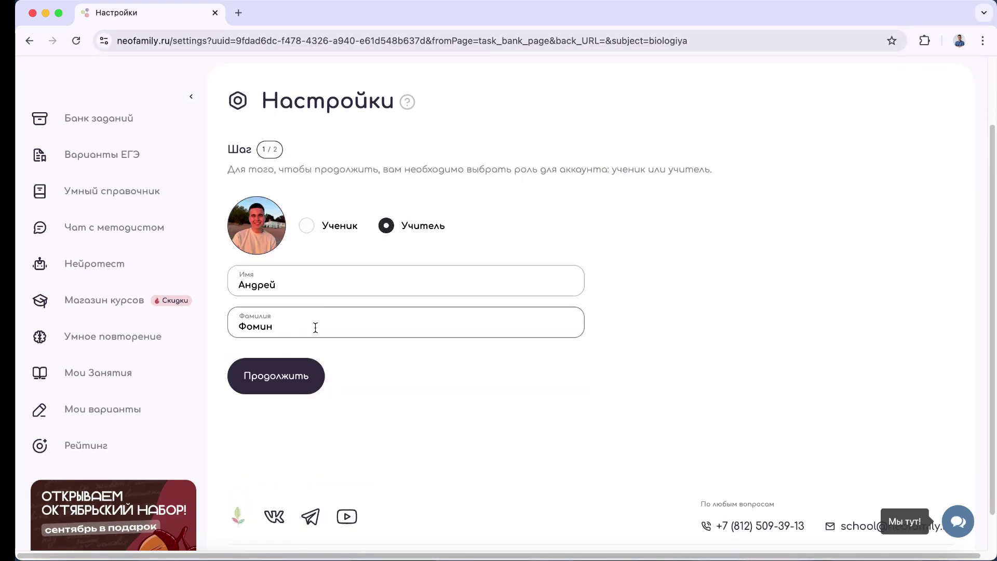
click(284, 378)
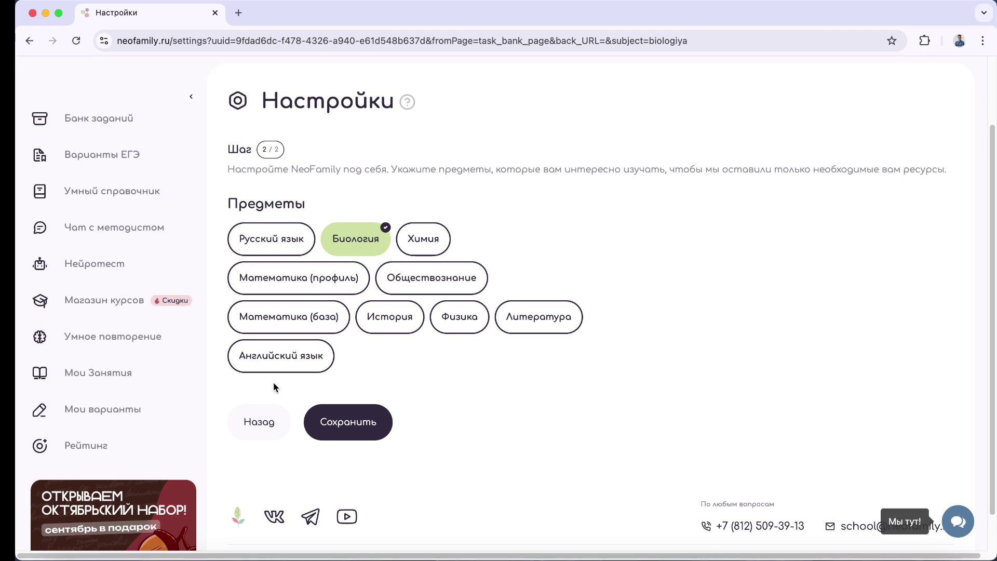
Set the role back to Ученик and save the account settings with 11 класс and Биология.
click(267, 422)
click(307, 226)
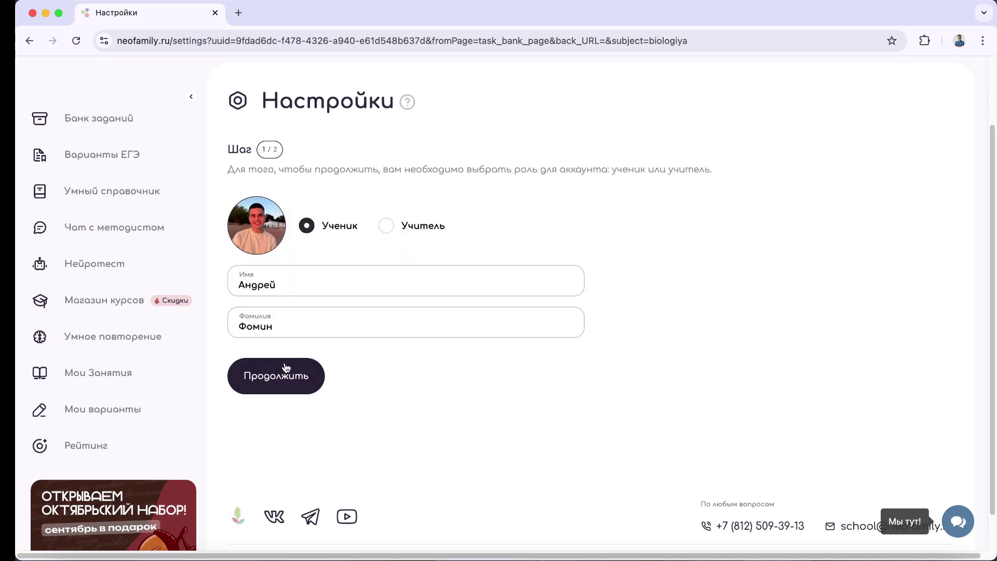
click(271, 373)
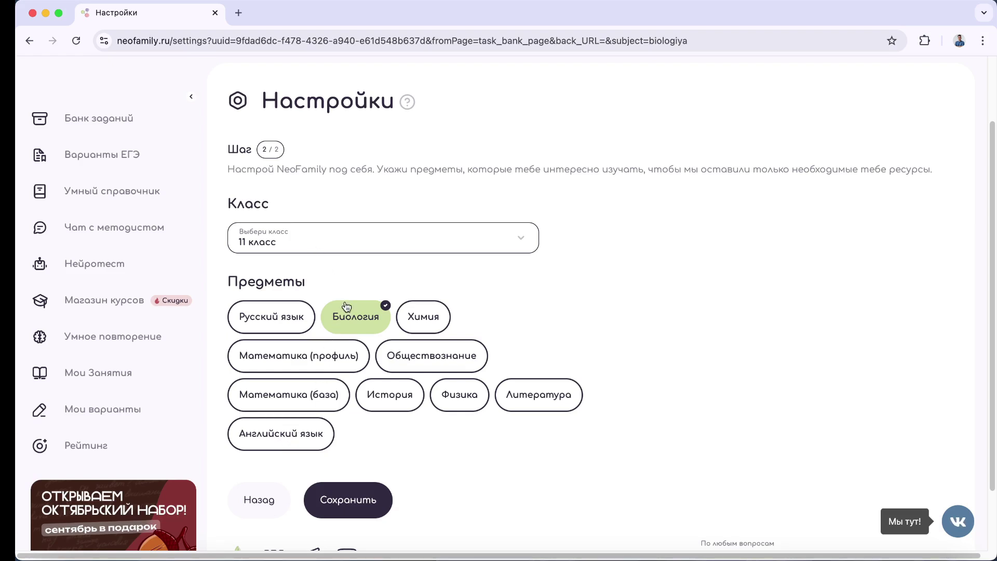
click(351, 499)
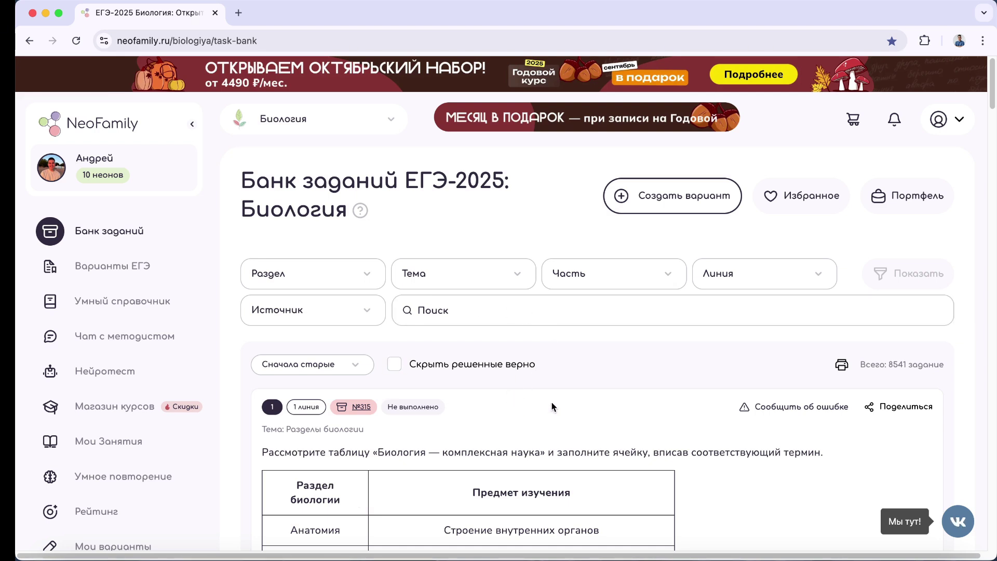
Log out of the account and look over the NeoFamily home page.
click(944, 126)
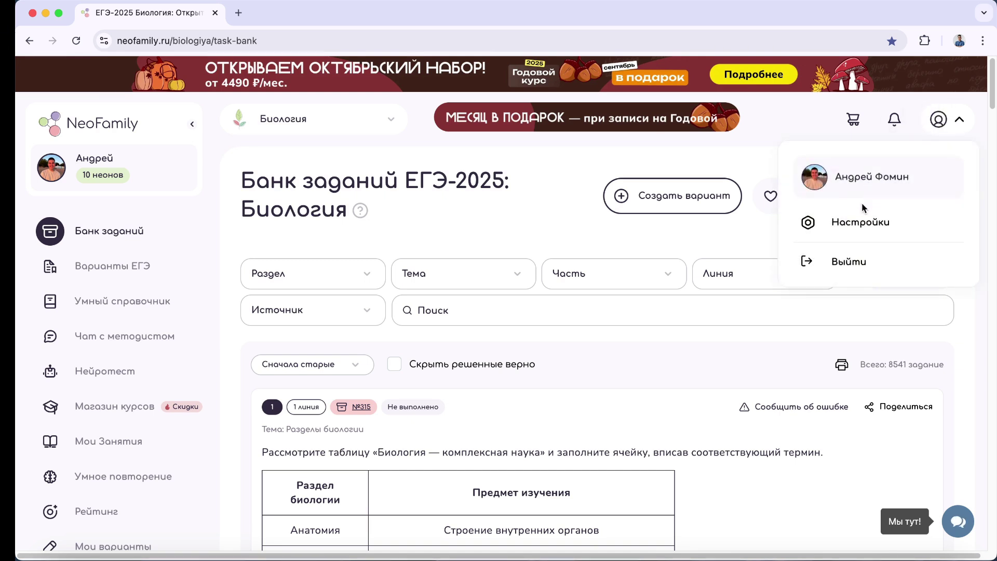
click(835, 269)
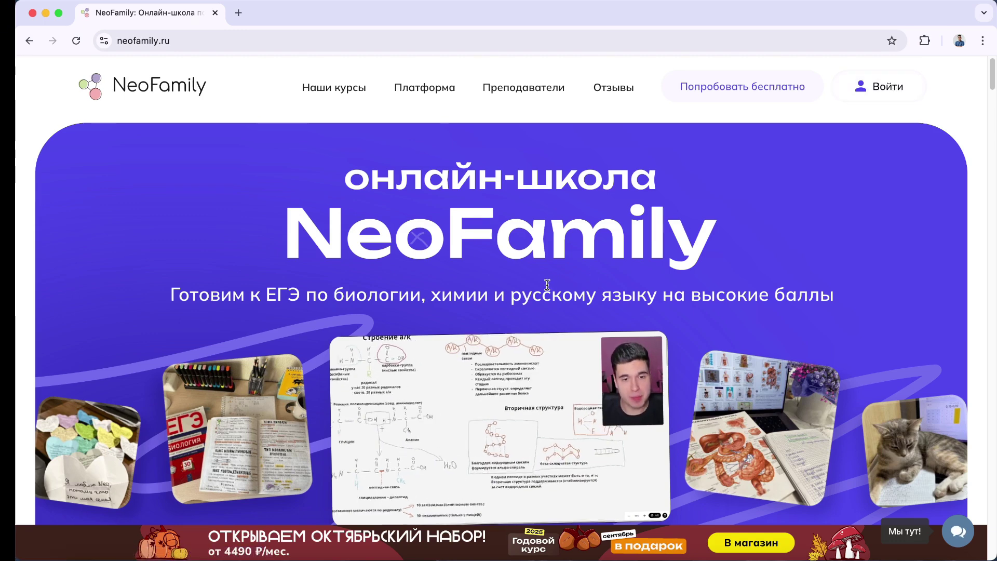
scroll(544, 273, down, 3)
scroll(545, 275, up, 3)
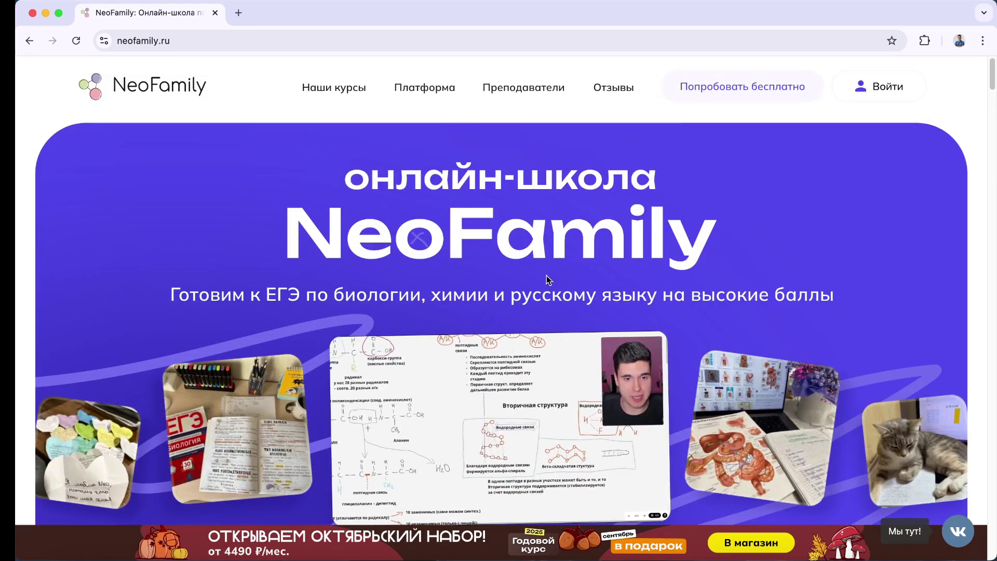
Review the email and phone options of the login form and log in with the linked VK account.
click(871, 86)
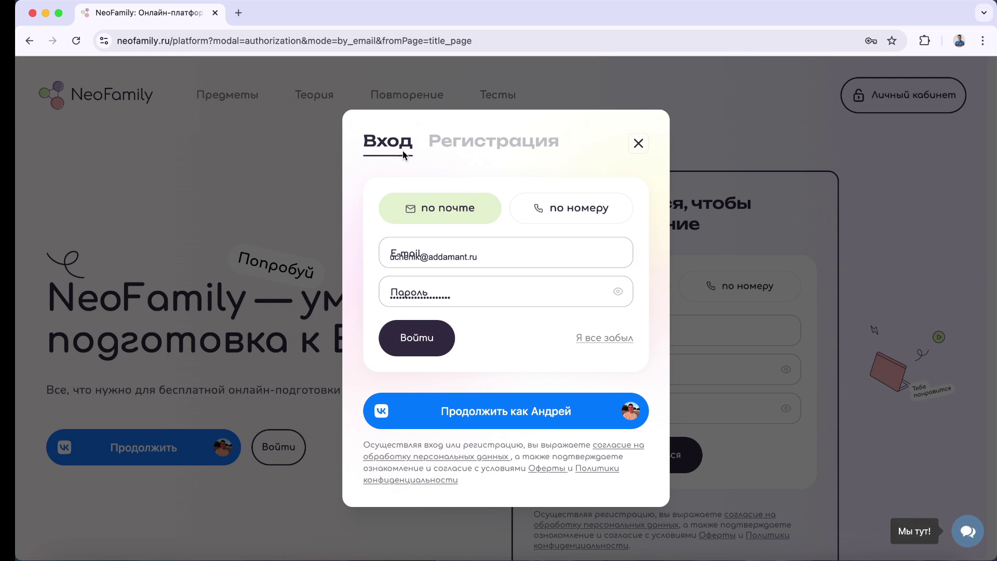
click(454, 147)
click(404, 129)
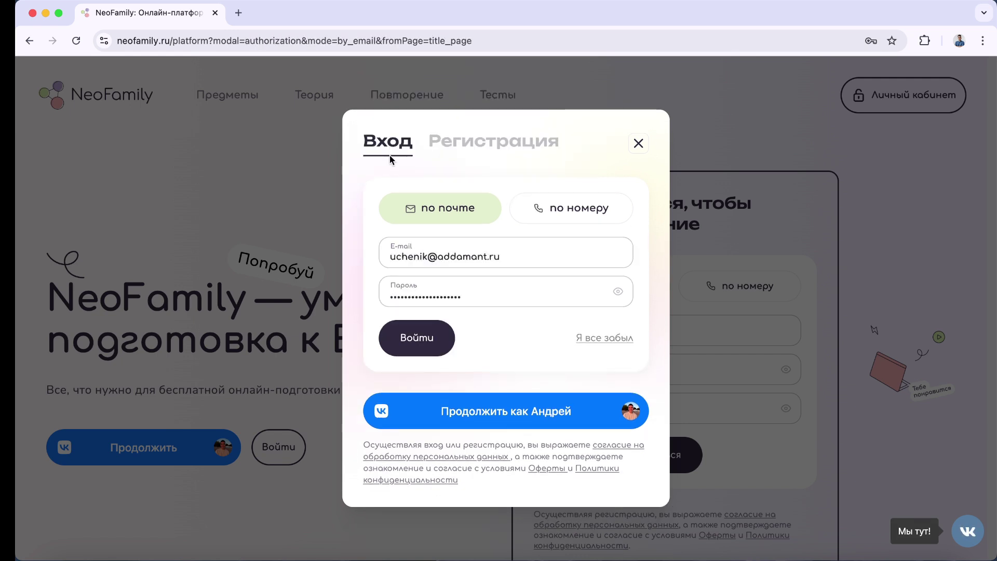
click(420, 243)
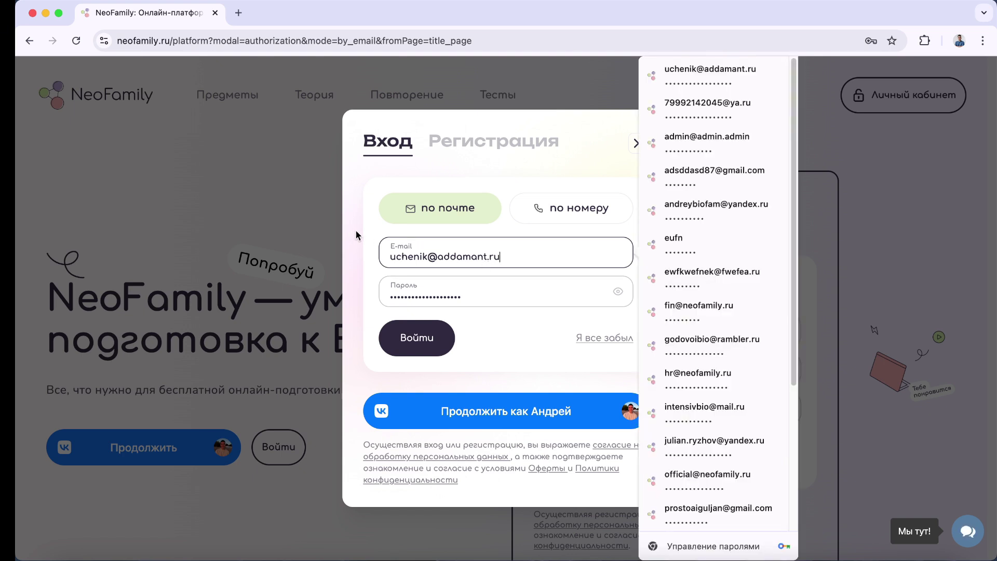
click(419, 296)
click(541, 218)
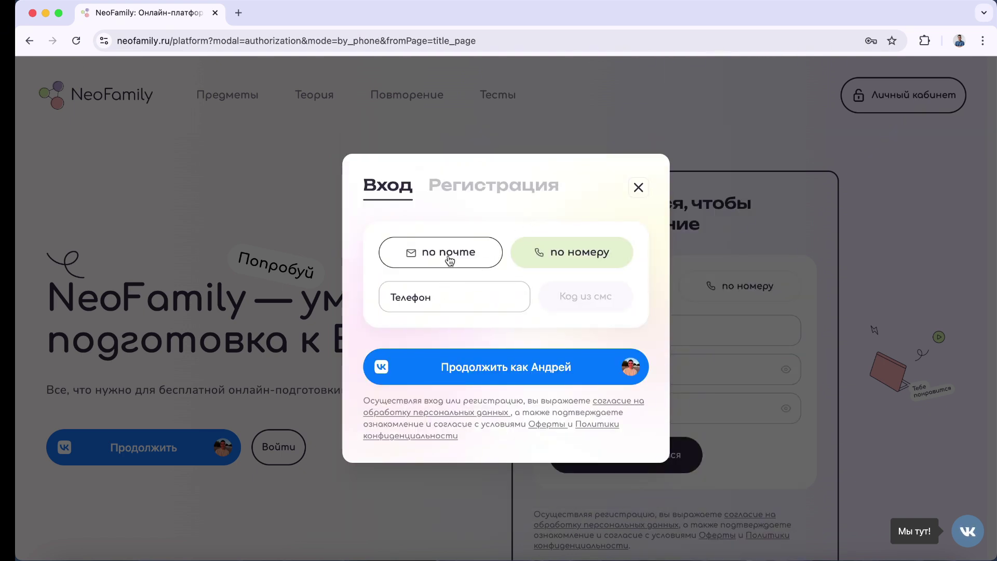
click(498, 373)
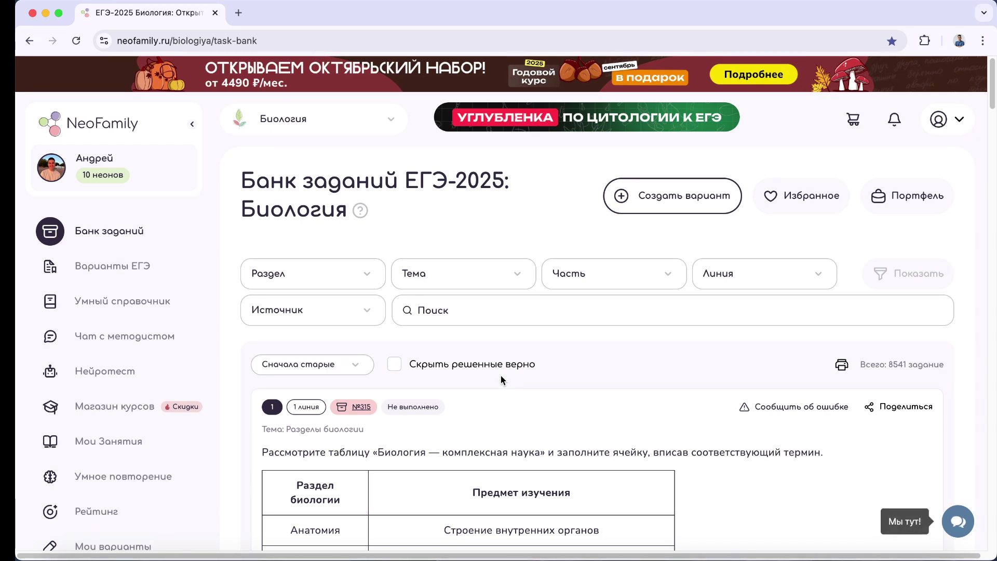
Open the account settings and examine the VK link in the profile.
double_click(111, 157)
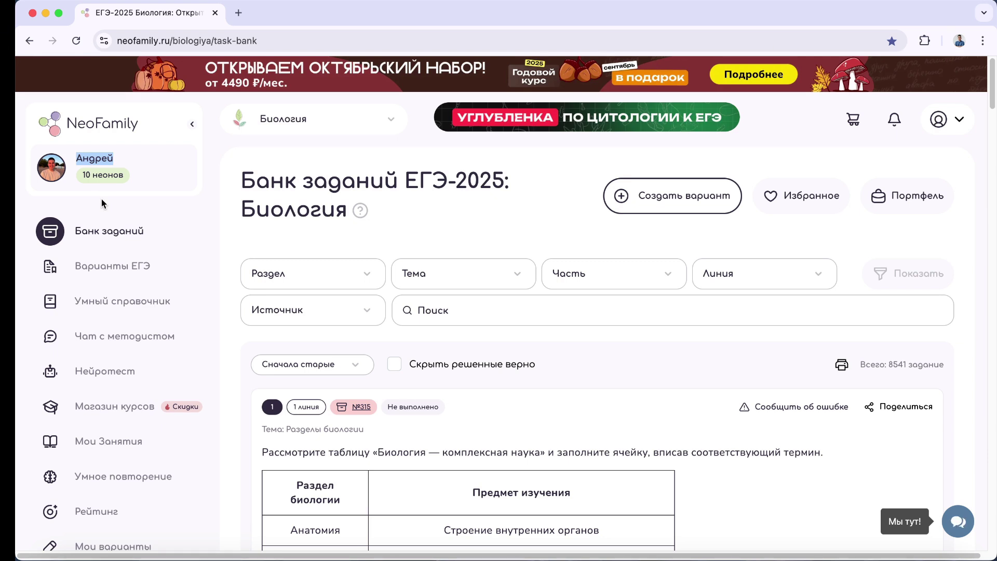
click(405, 188)
click(948, 120)
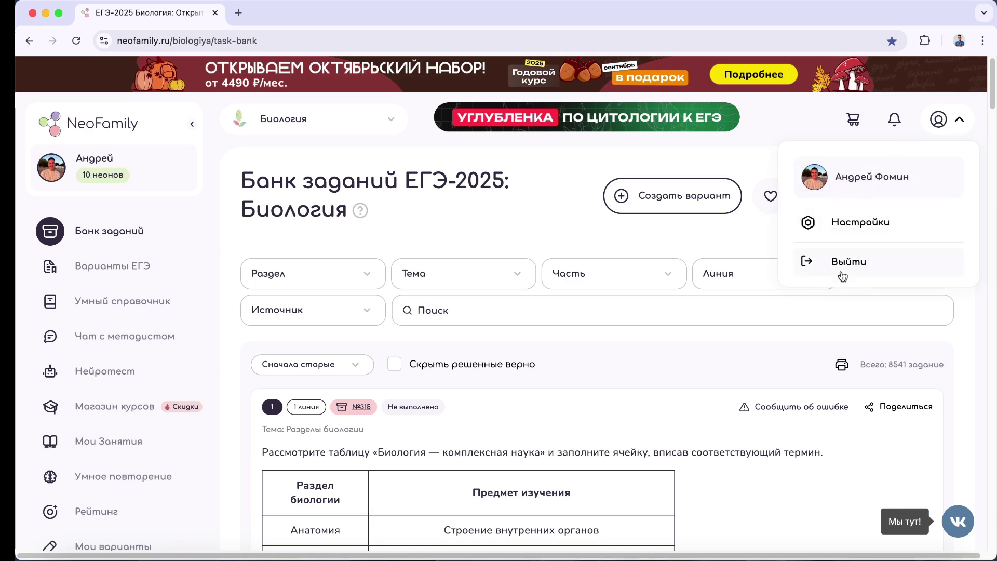
click(855, 231)
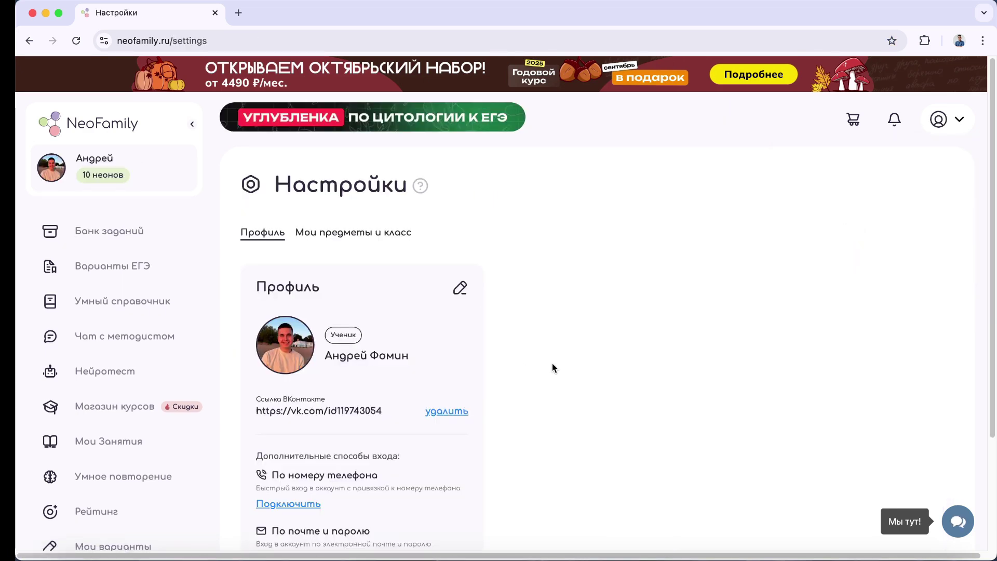
scroll(552, 364, down, 3)
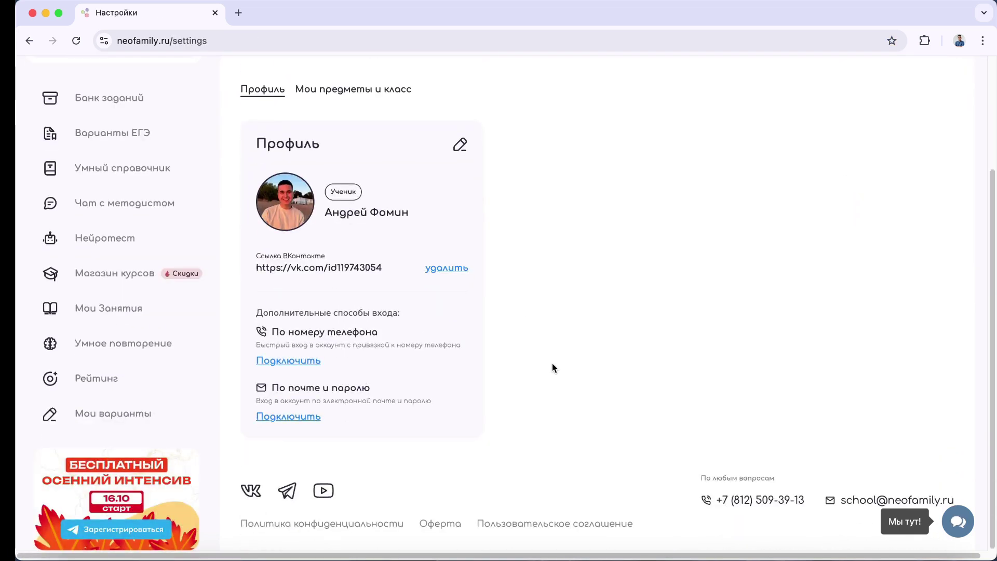
drag(378, 279, 298, 261)
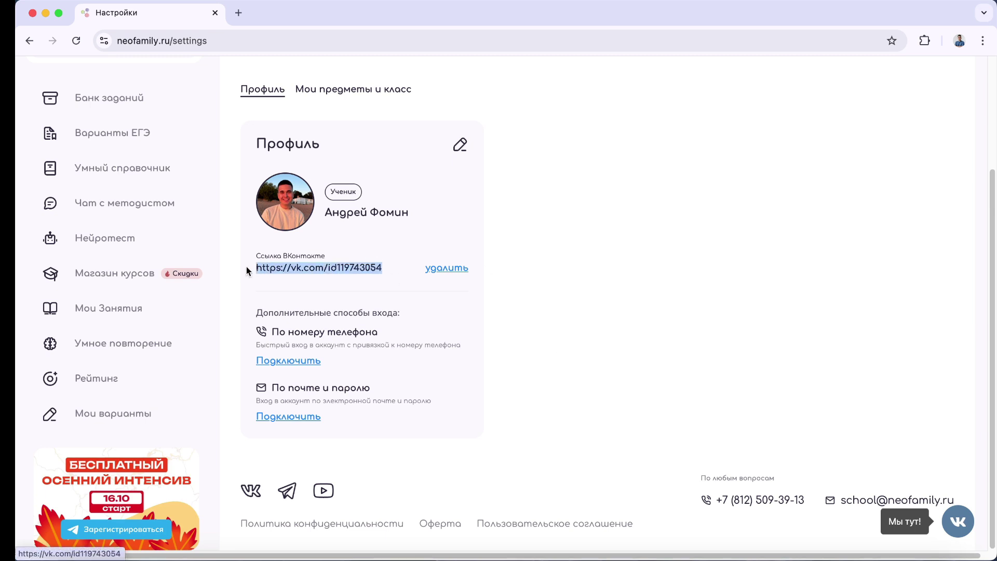
click(620, 300)
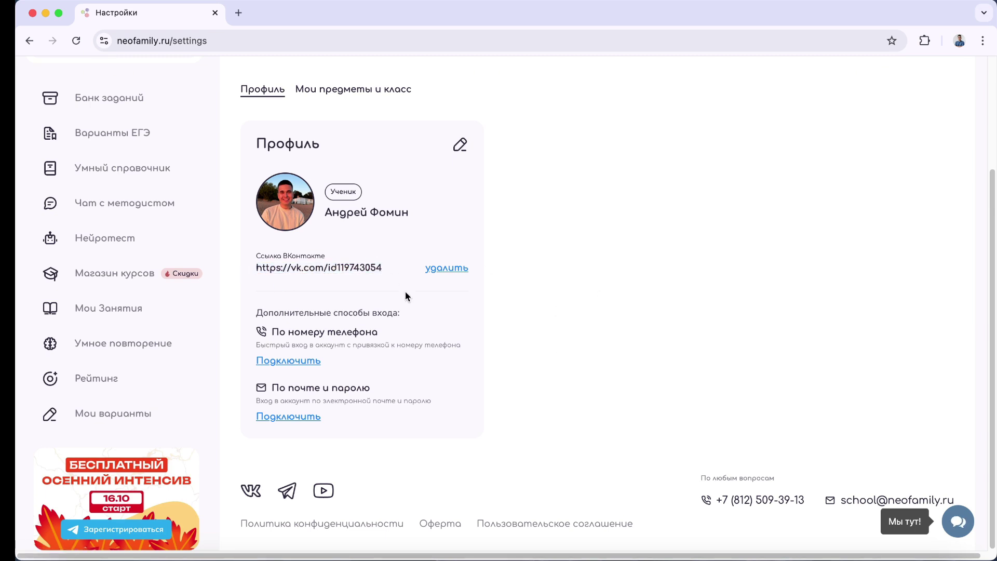
Examine the additional login methods by phone number and by email with password in the profile.
triple_click(323, 313)
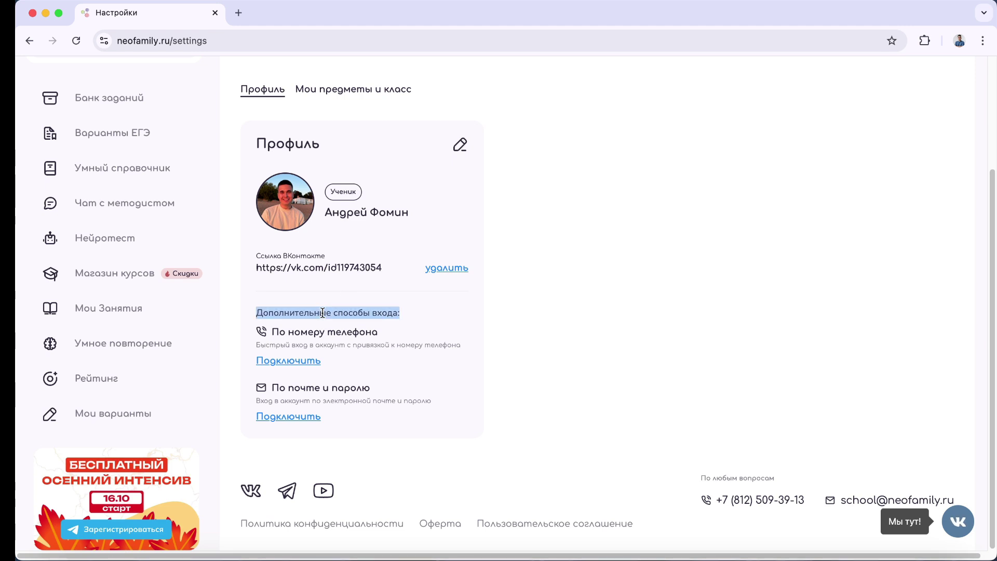
click(315, 312)
scroll(315, 334, up, 1)
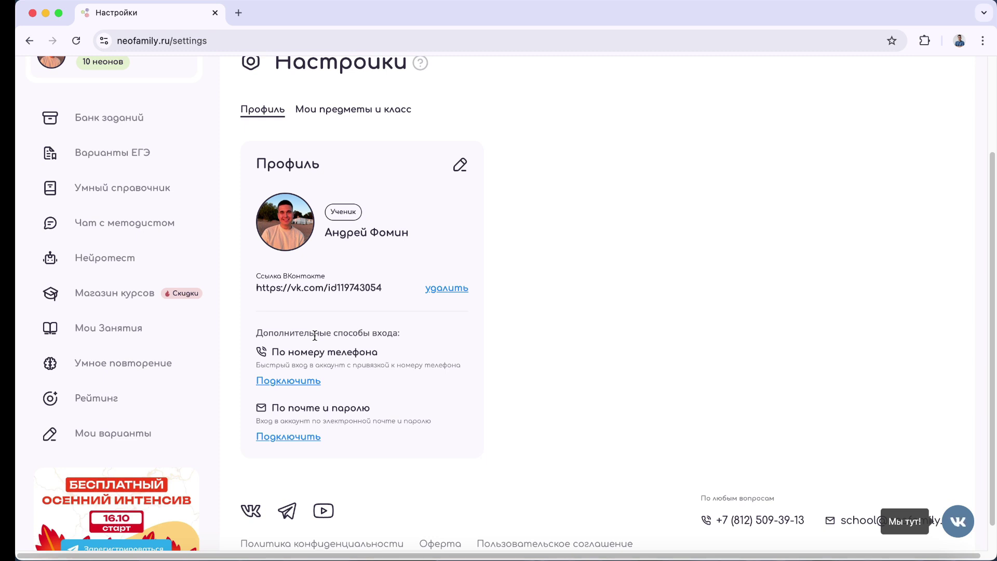
double_click(304, 407)
click(606, 387)
drag(276, 325, 472, 443)
click(612, 421)
View the forms for connecting a phone number and an email login, closing each without entering anything.
click(286, 381)
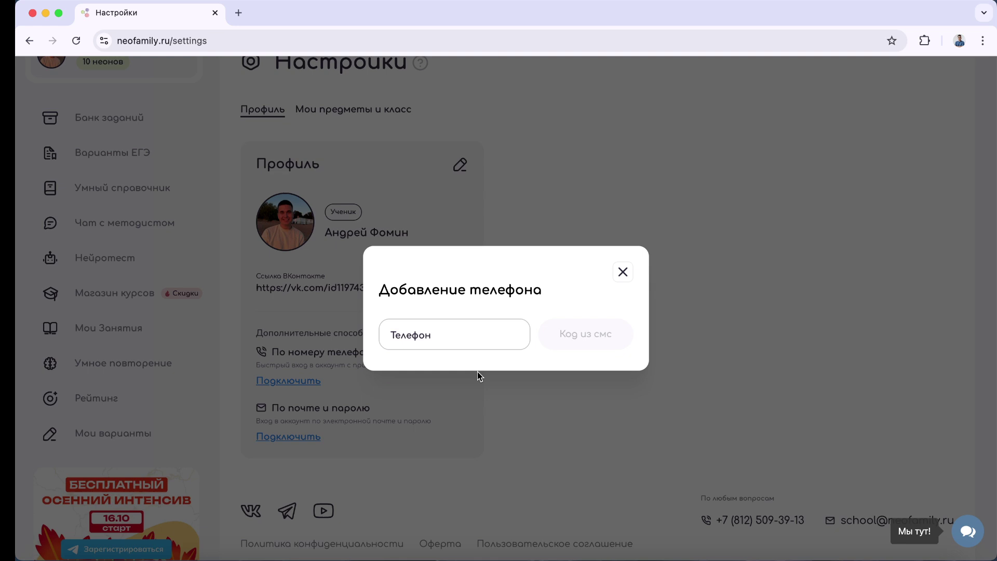
click(674, 248)
drag(333, 232, 454, 237)
click(454, 236)
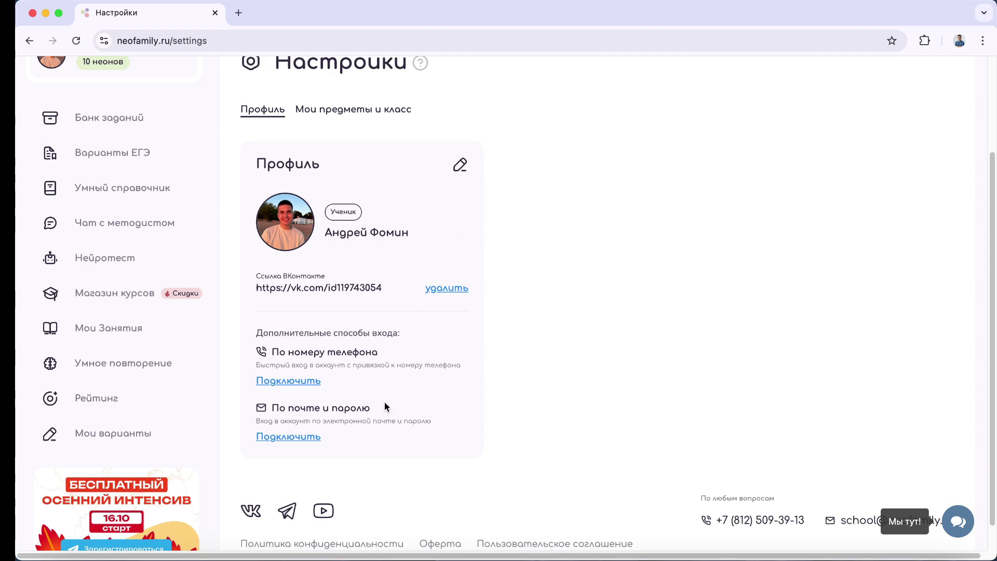
click(288, 438)
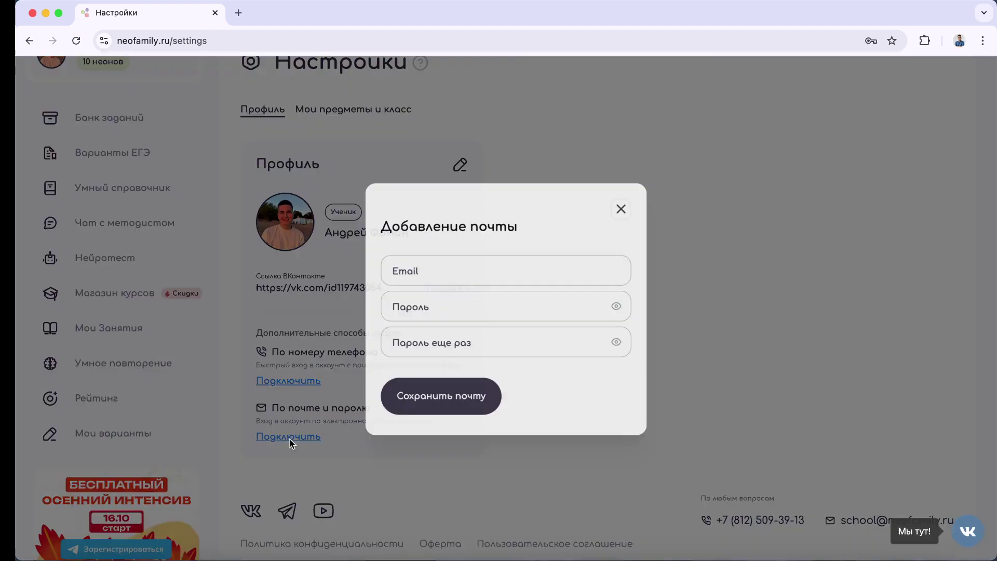
click(622, 206)
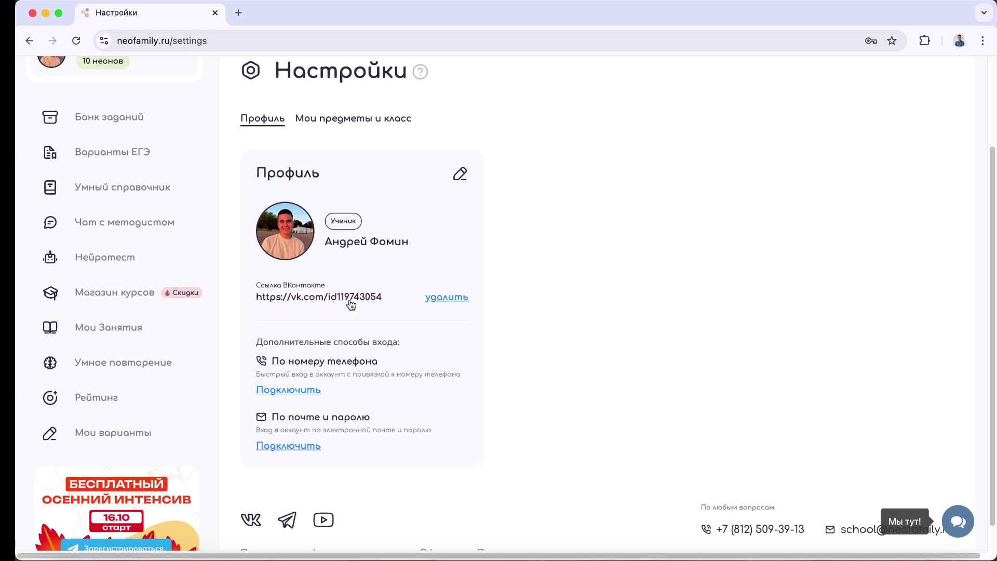
Try to delete the linked VK account from the profile and dismiss the confirmation dialog.
drag(256, 297, 414, 324)
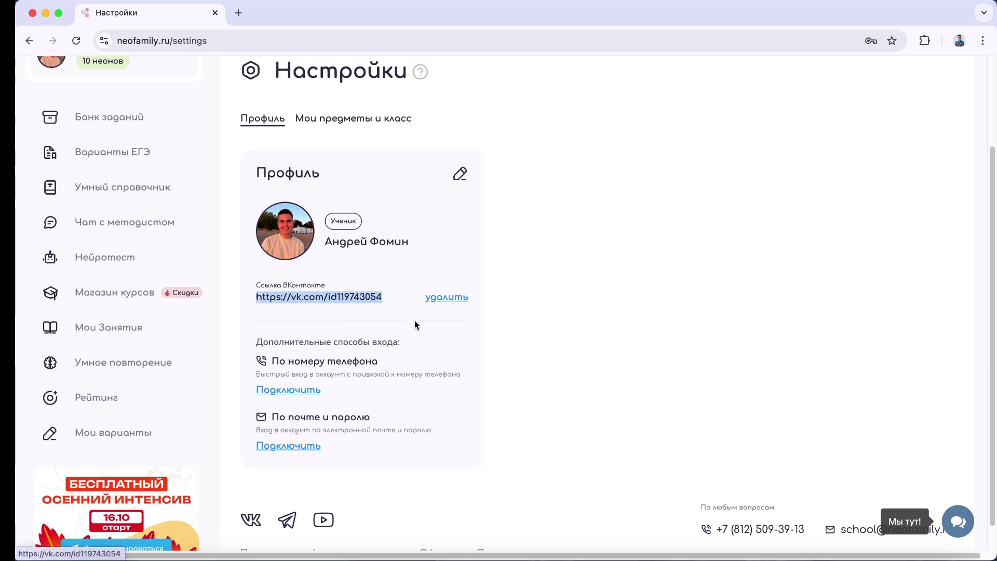
click(624, 385)
scroll(434, 391, up, 1)
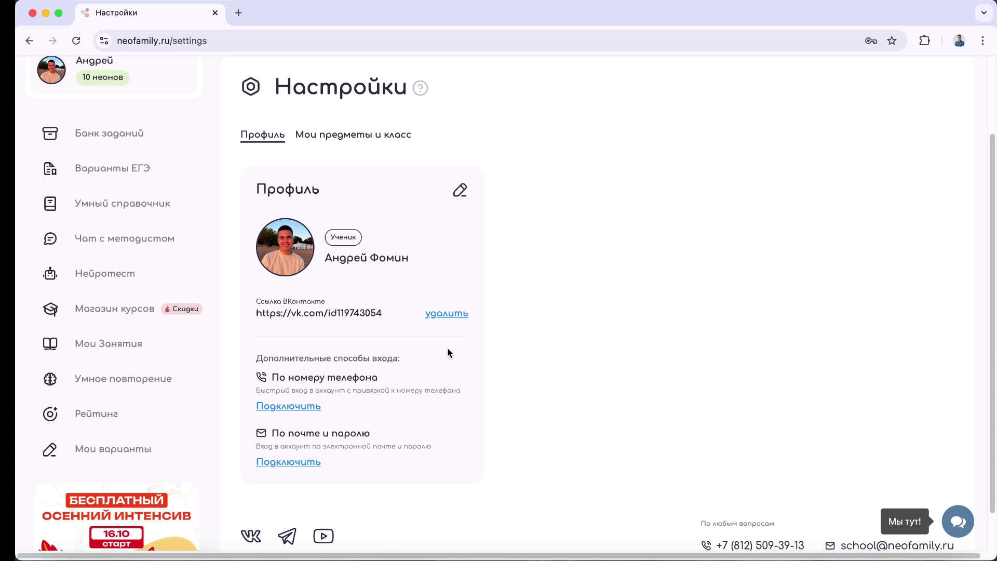
scroll(450, 359, up, 3)
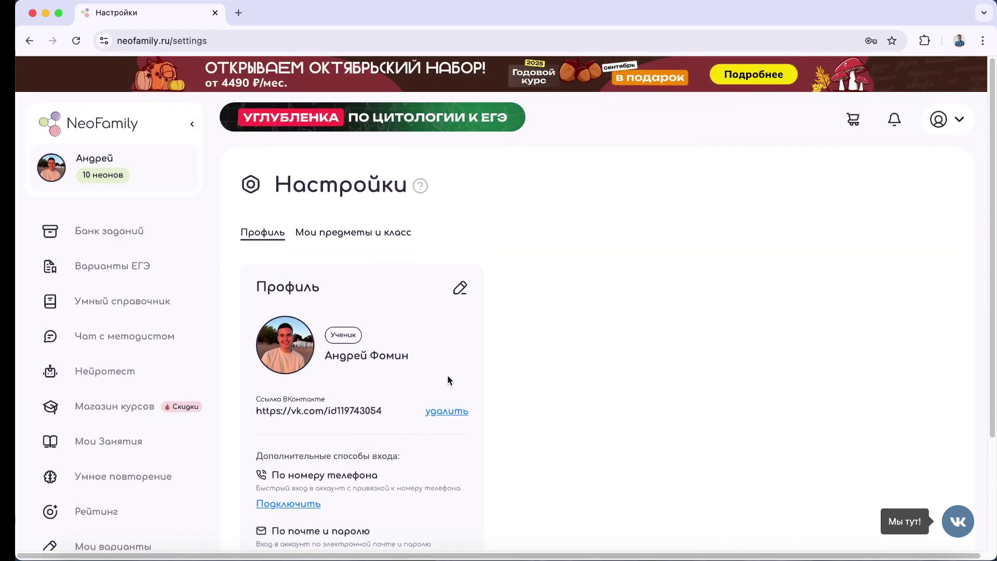
click(447, 411)
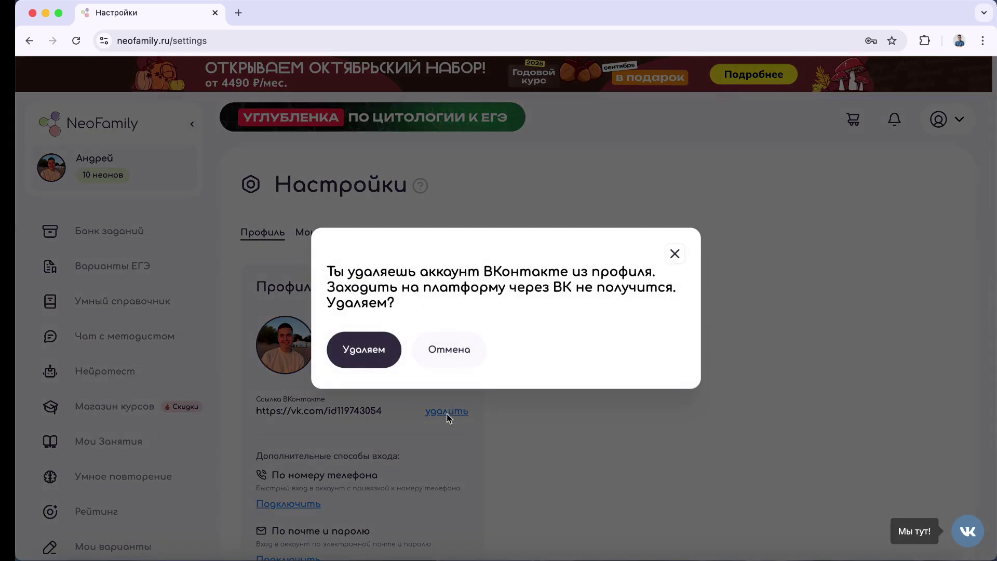
click(366, 350)
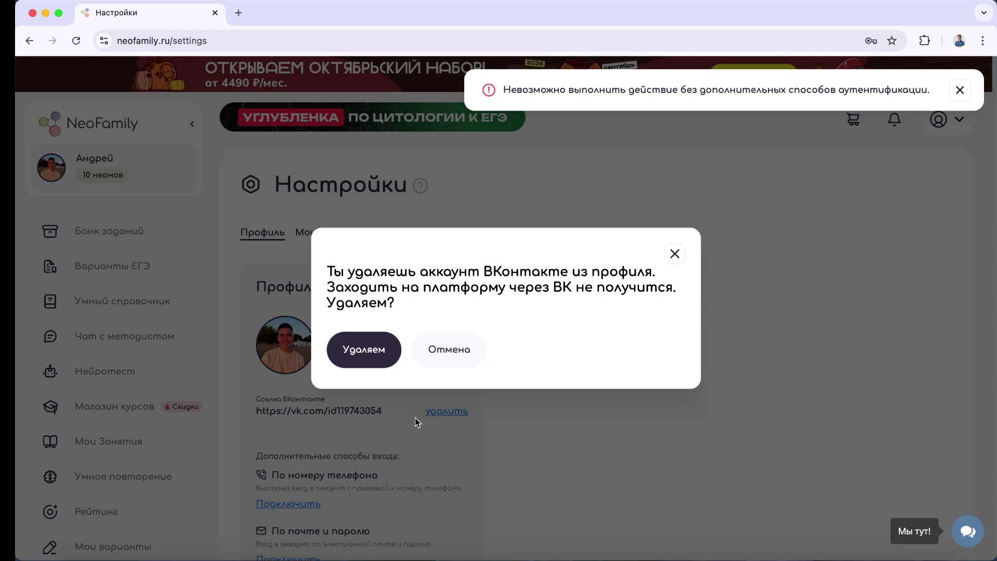
click(675, 254)
View the profile editing form with the first and last name fields and close it without changes.
scroll(302, 513, down, 1)
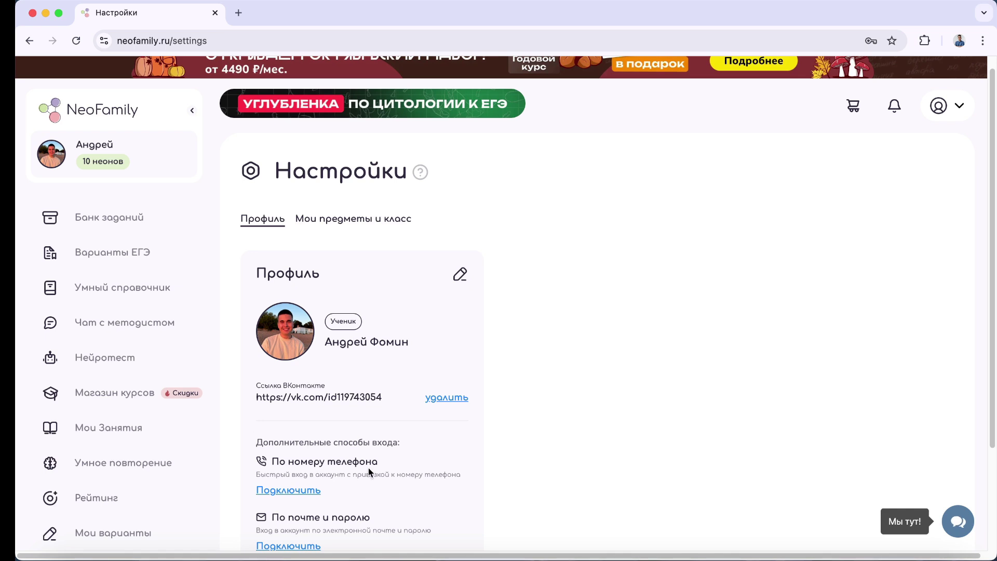
click(460, 274)
click(676, 186)
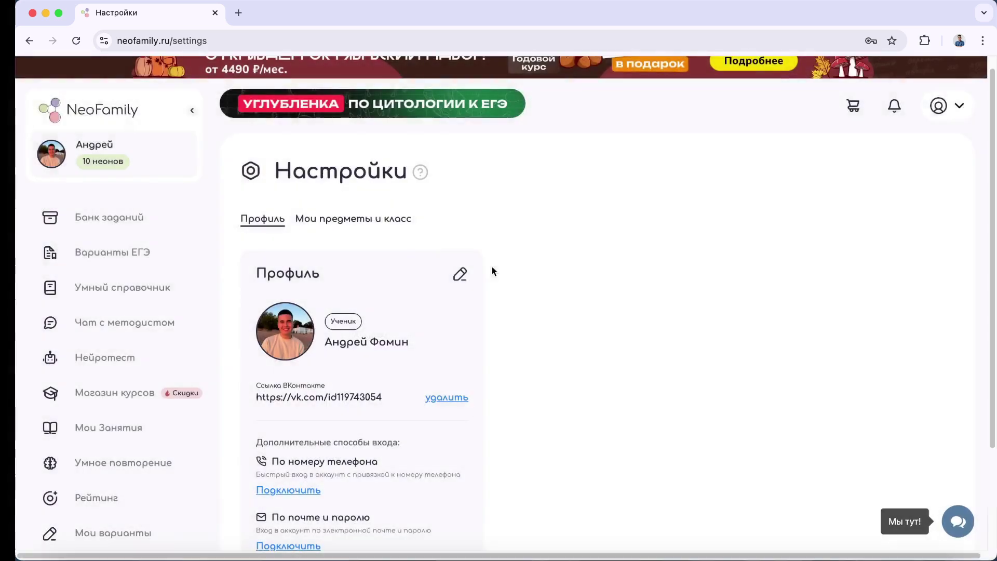
click(460, 274)
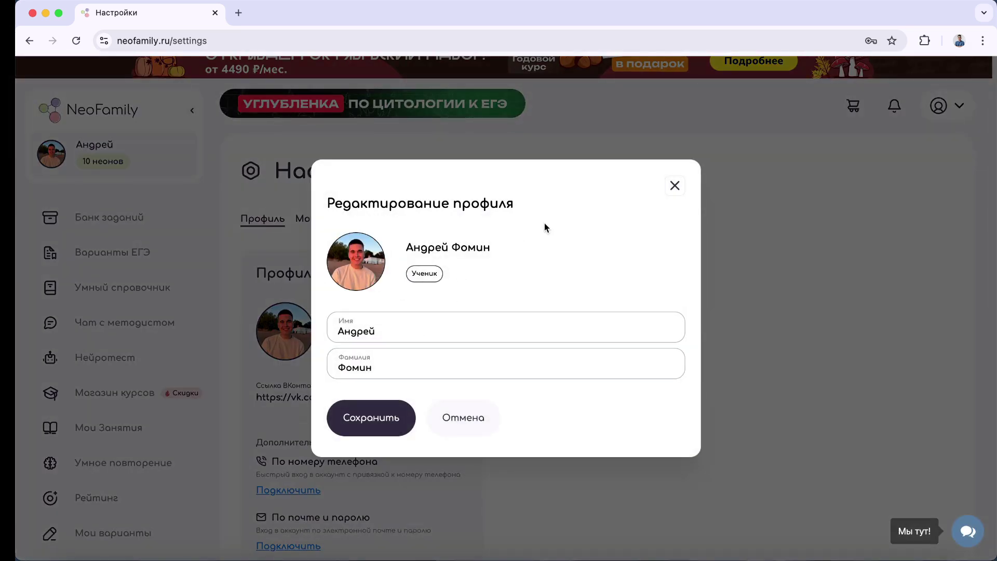
click(675, 185)
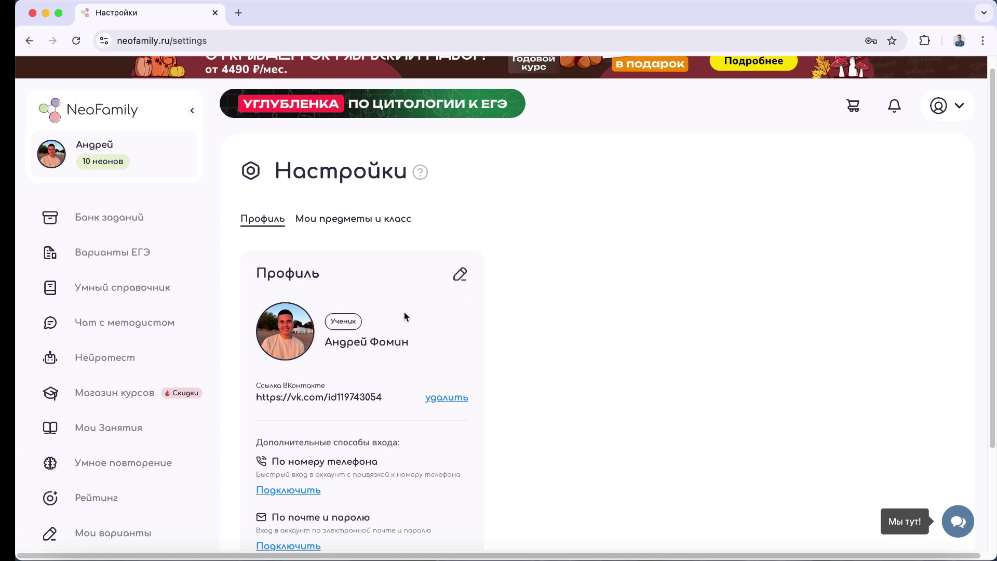
Review the Мои предметы и класс settings and their editing form without changes, and return to Профиль.
click(389, 223)
scroll(428, 291, down, 3)
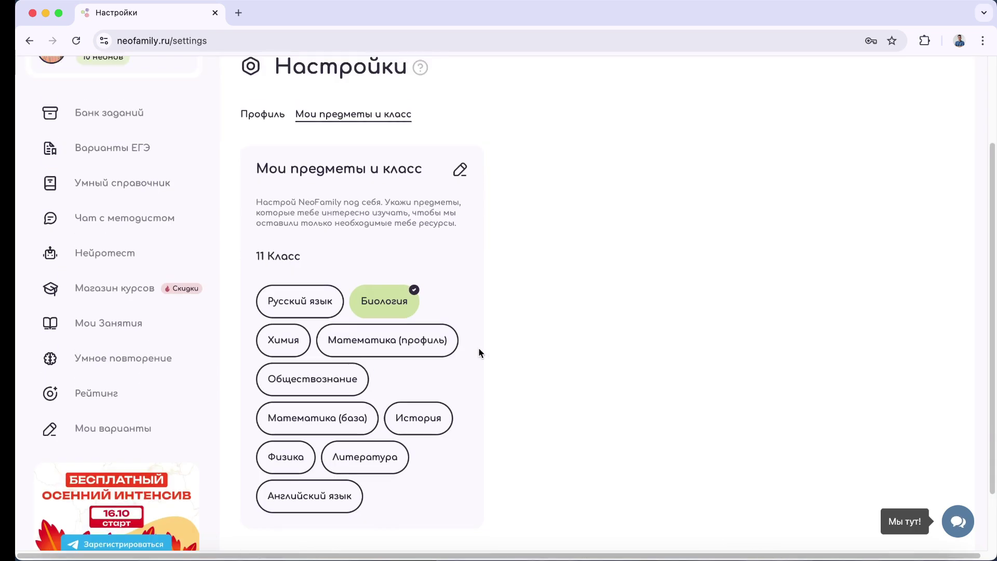
click(460, 171)
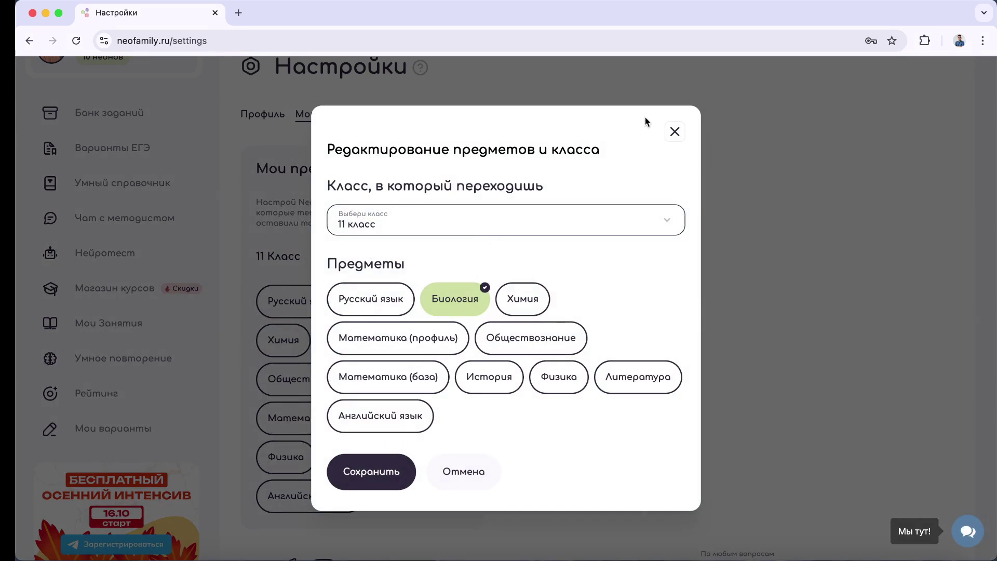
click(674, 132)
scroll(572, 295, up, 3)
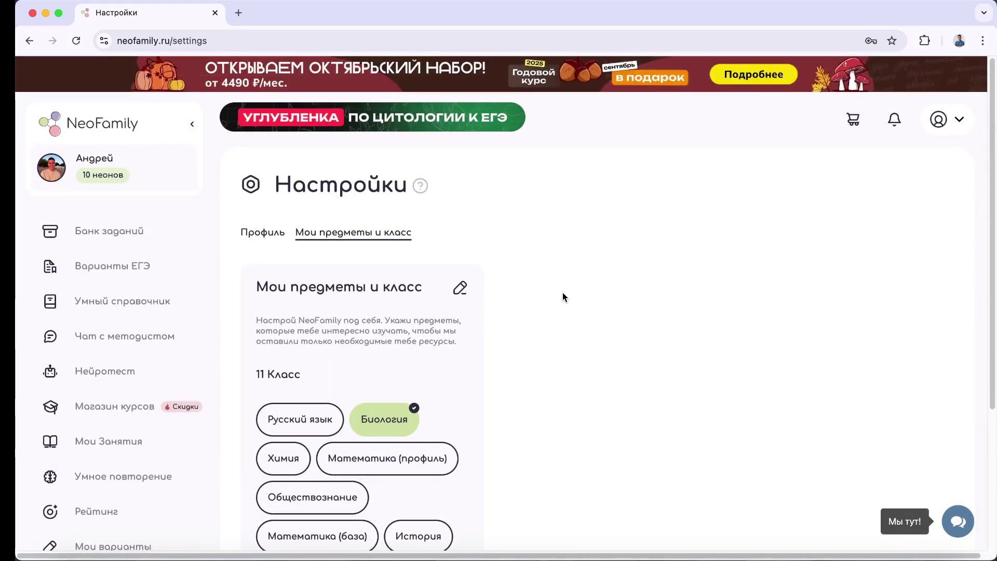
click(257, 230)
scroll(501, 459, down, 3)
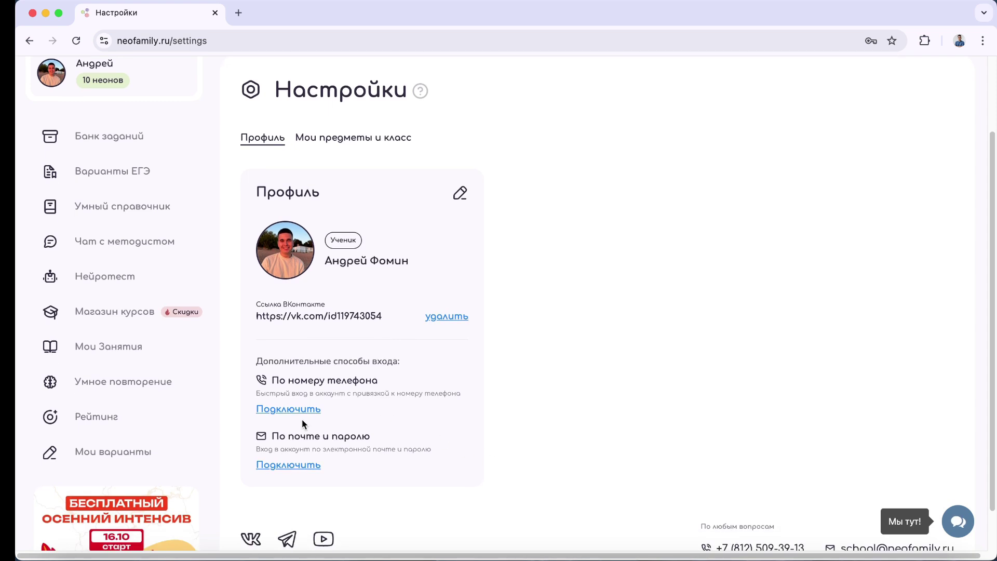
scroll(300, 421, up, 3)
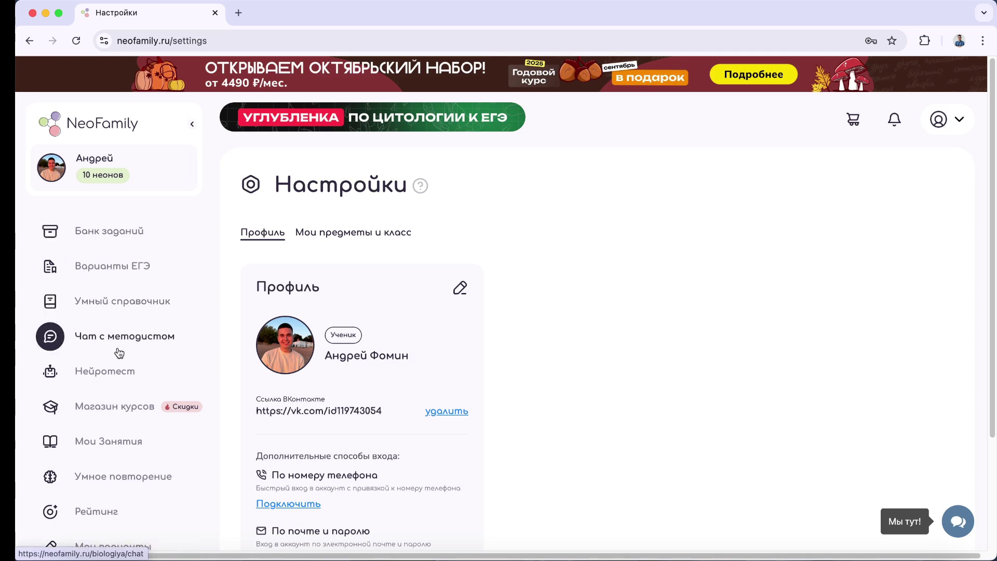
Browse the Мои Занятия, Умное повторение, Чат с методистом and Умный справочник sections and return to Банк заданий.
click(121, 441)
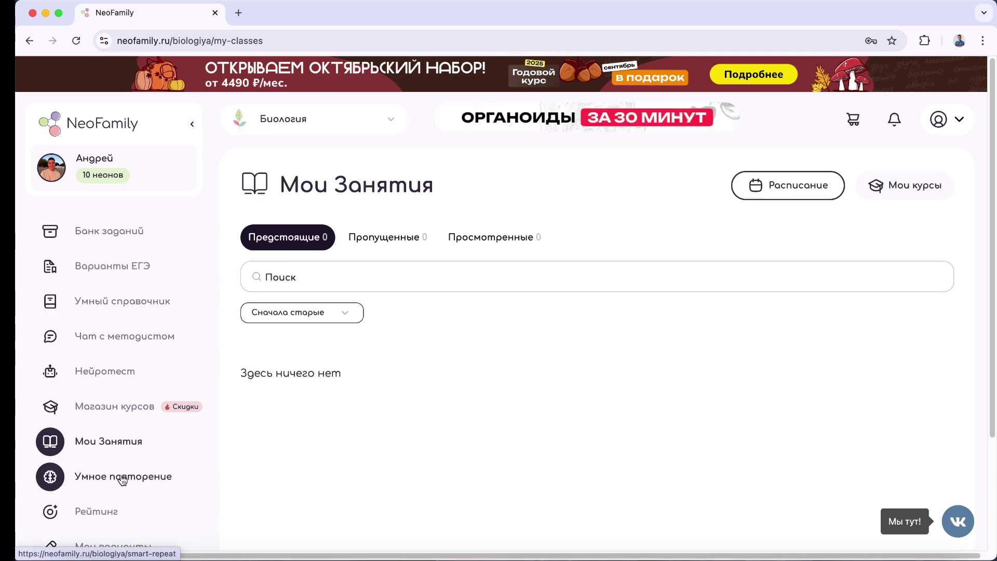
click(123, 478)
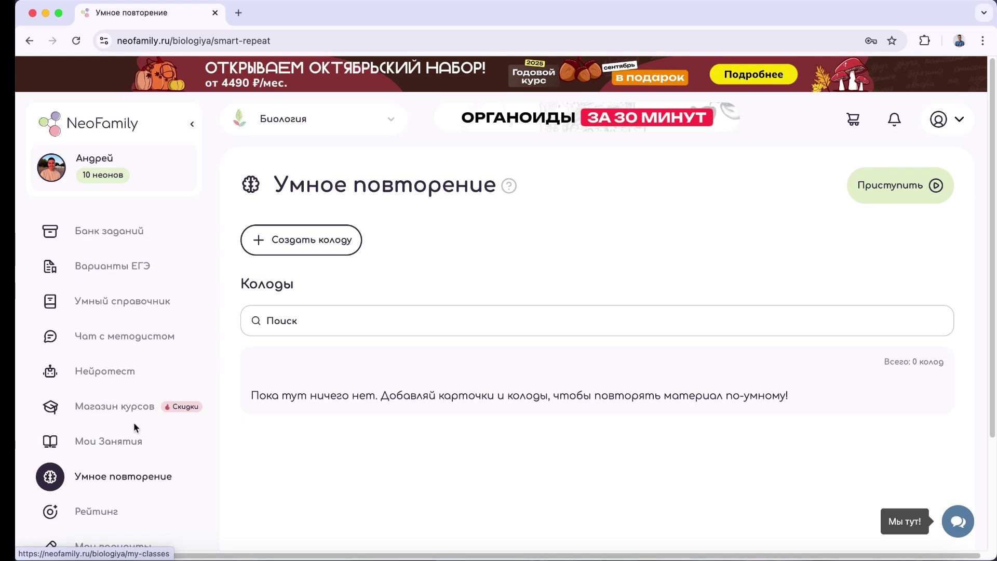
click(139, 354)
click(148, 264)
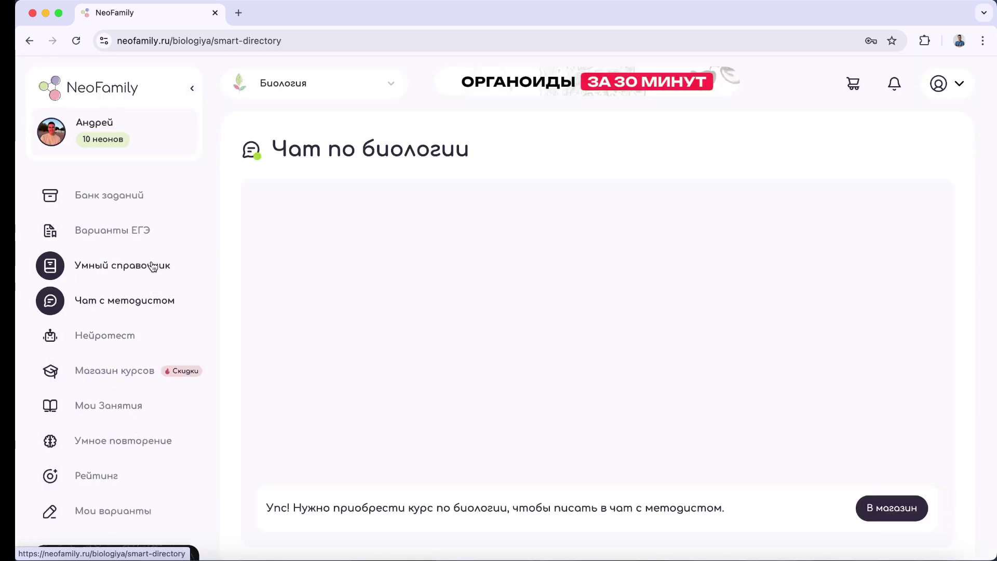
click(148, 230)
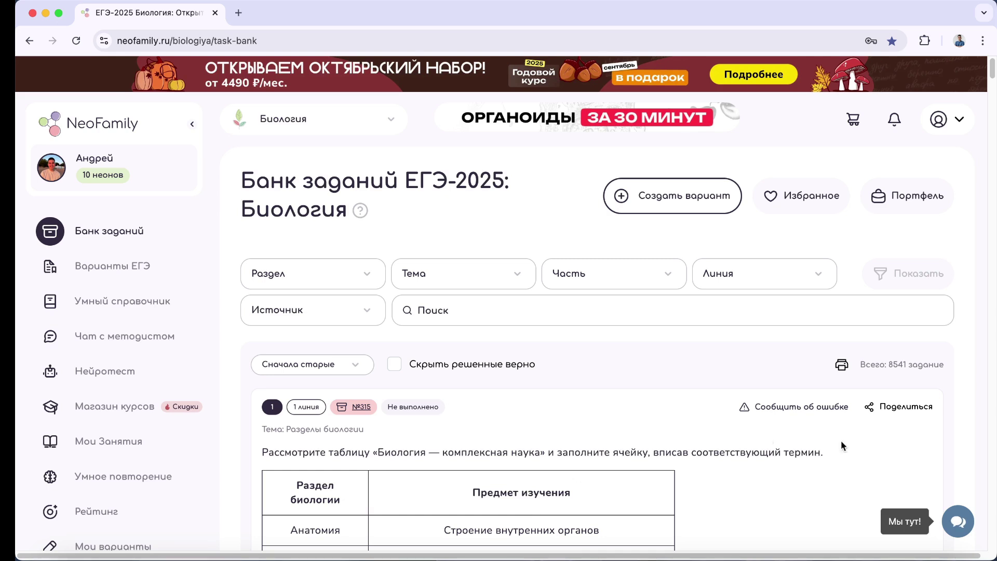
Open the NeoFamily VK support chat to view its messages and close it.
click(955, 520)
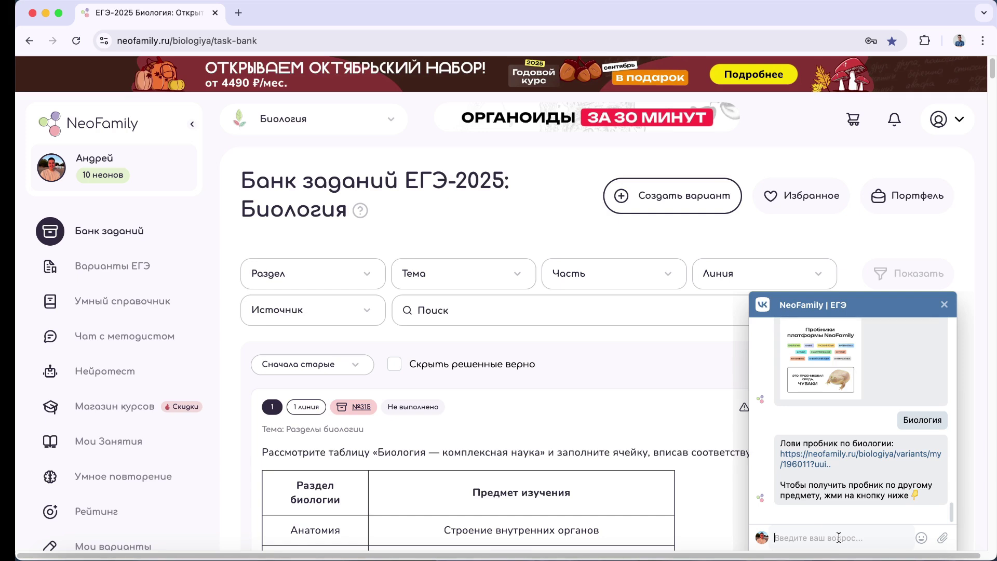
mouse_move(819, 558)
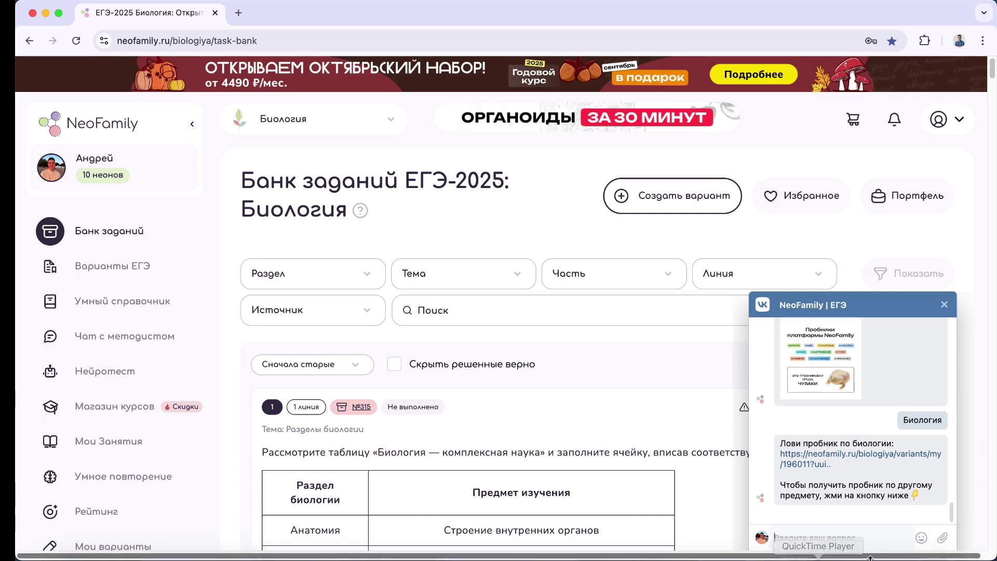
click(943, 307)
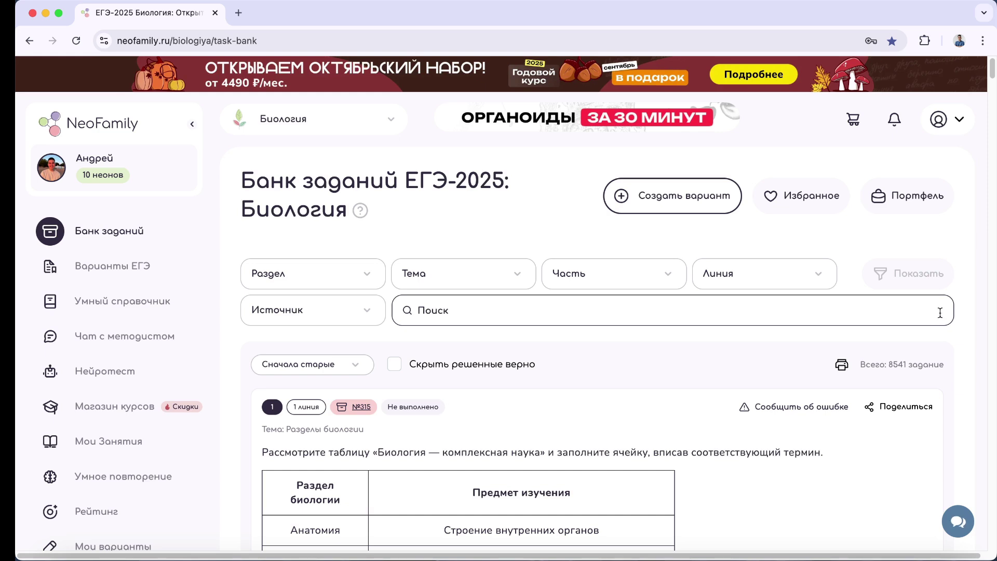